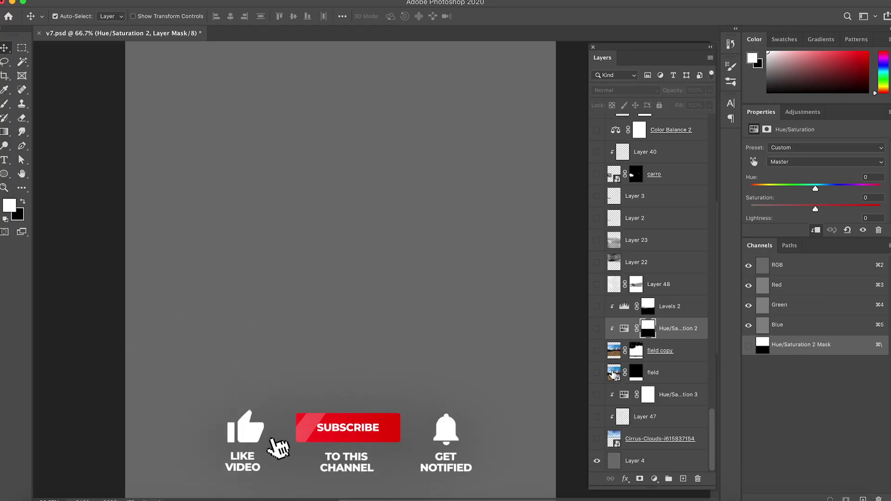
Step: Make the field copy and field photo layers visible so they fill the canvas
left_click(596, 351)
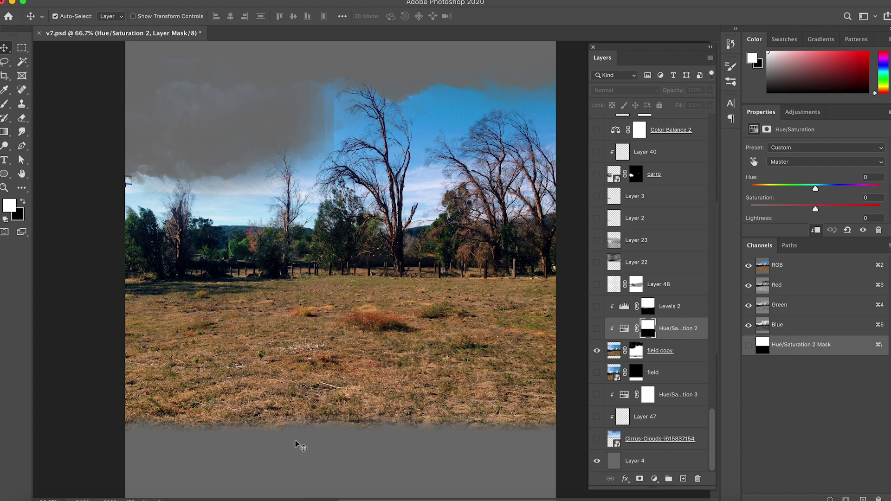
left_click(598, 374)
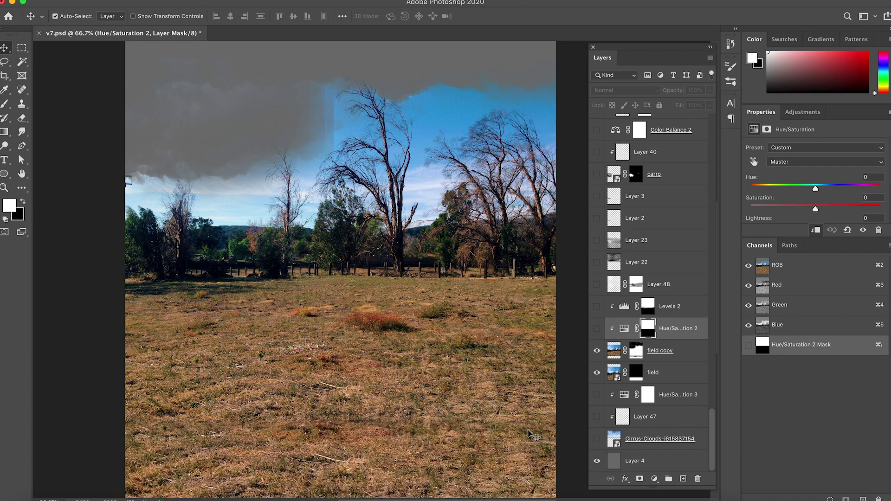
scroll(513, 428, "up", 3)
scroll(492, 425, "down", 2)
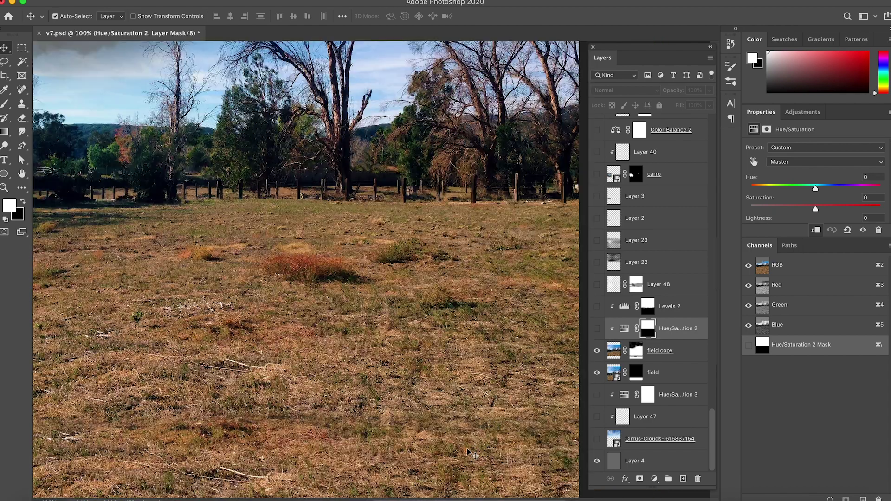
scroll(452, 426, "down", 1)
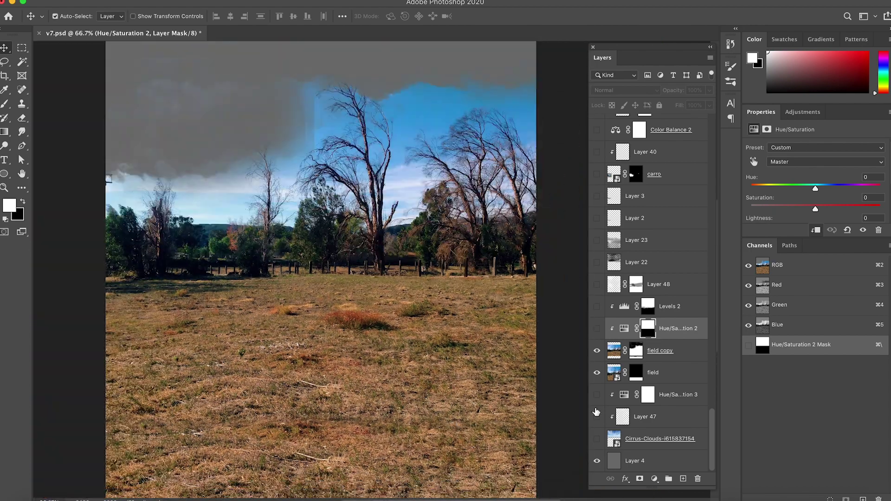
Step: Preview both field layers without their masks, then restore the masks
left_click(636, 374, "shift")
left_click(636, 351, "shift")
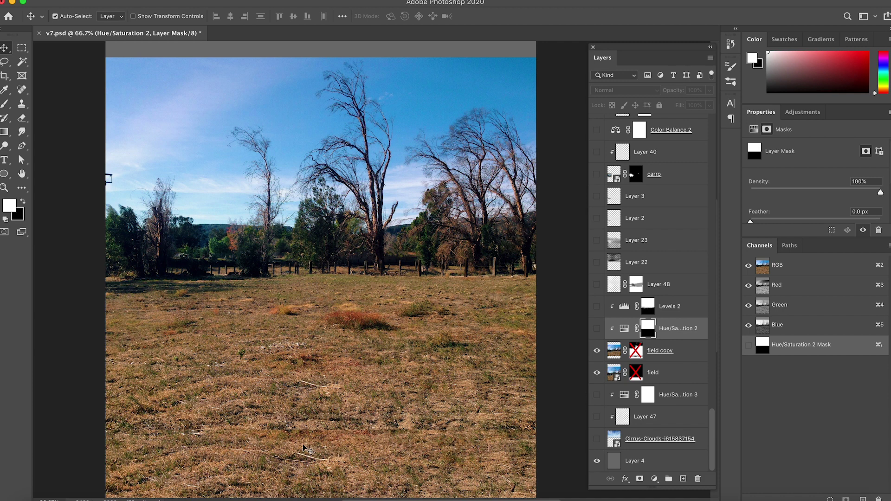
left_click(639, 375, "shift")
left_click(635, 351, "shift")
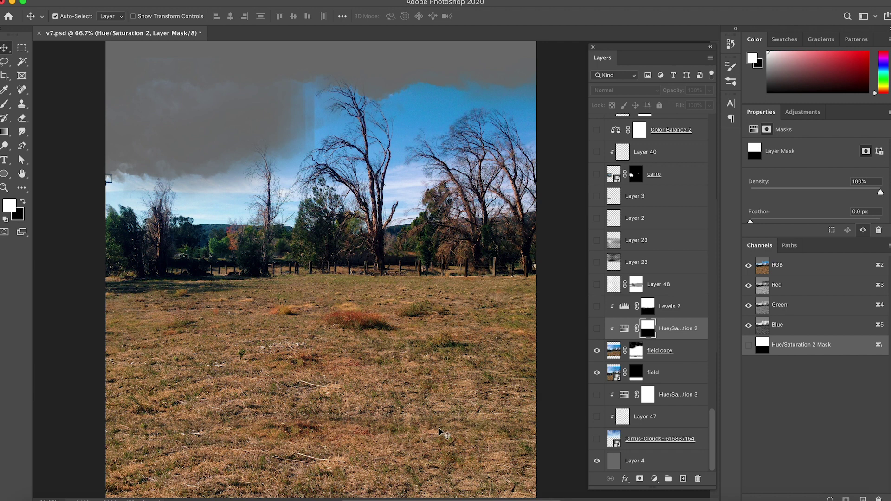
scroll(445, 435, "up", 2)
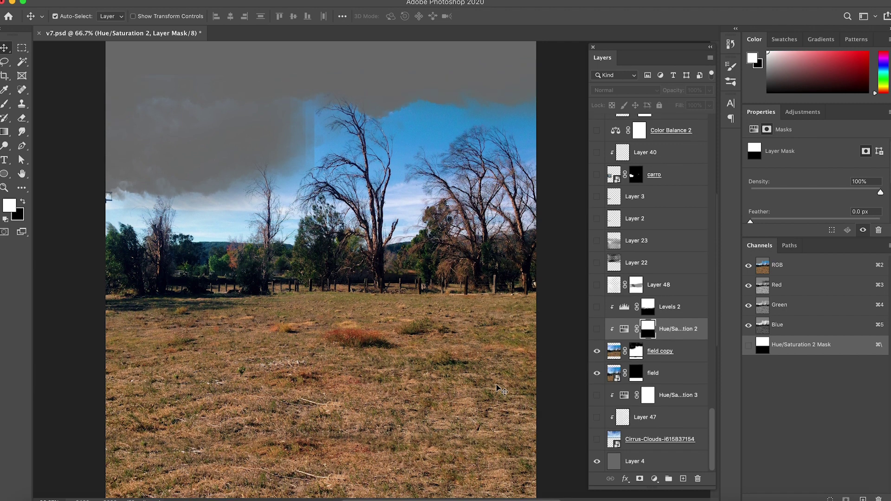
scroll(504, 389, "down", 2)
Step: Enable Hue/Saturation 2 and Levels 2 to grey the sky and darken the treeline
left_click(596, 329)
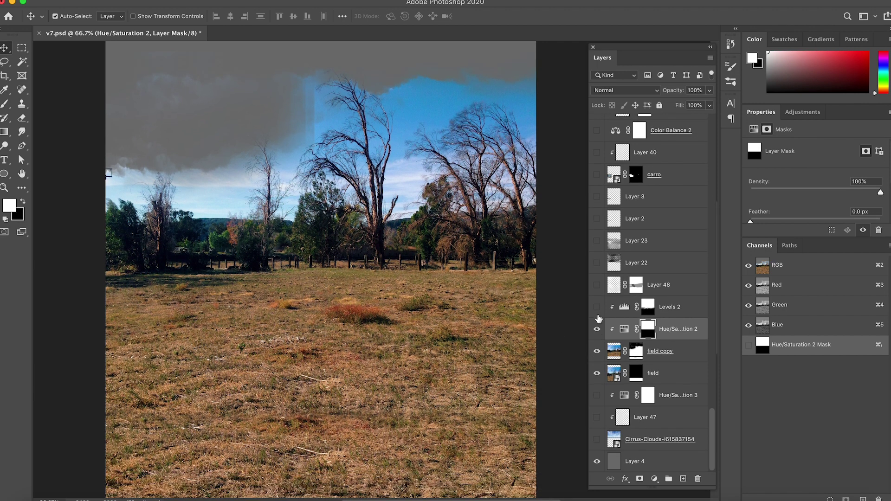
left_click(597, 307)
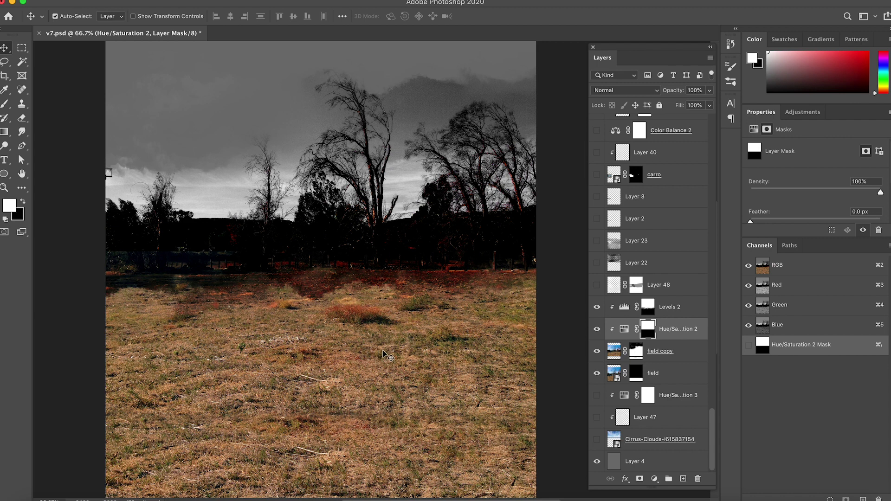
scroll(604, 335, "up", 2)
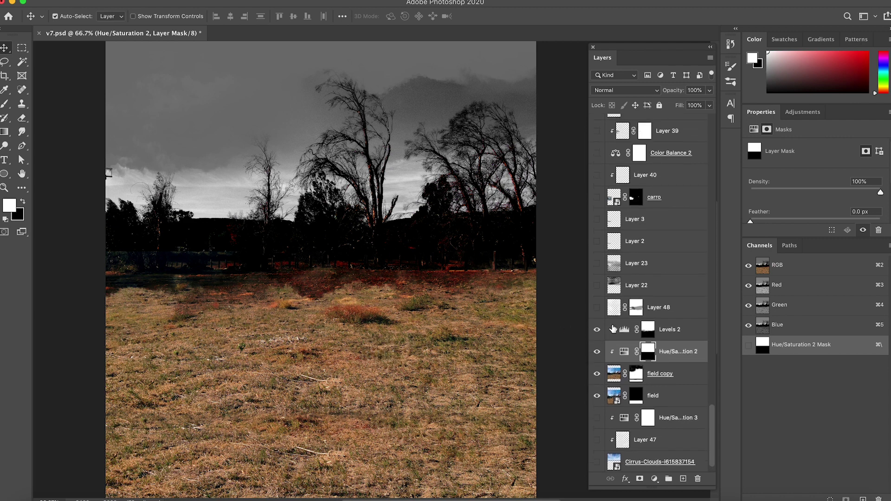
scroll(613, 320, "up", 2)
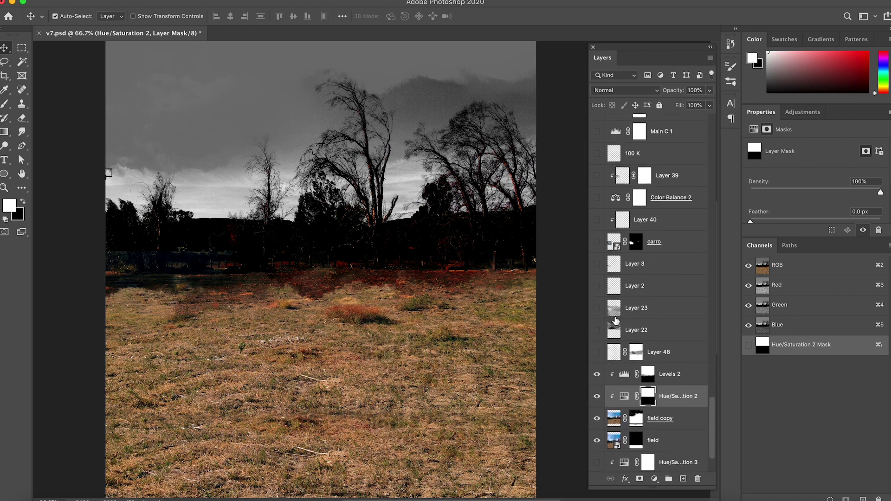
Step: Show the carro layer and check its mask by disabling and re-enabling it
left_click(598, 242)
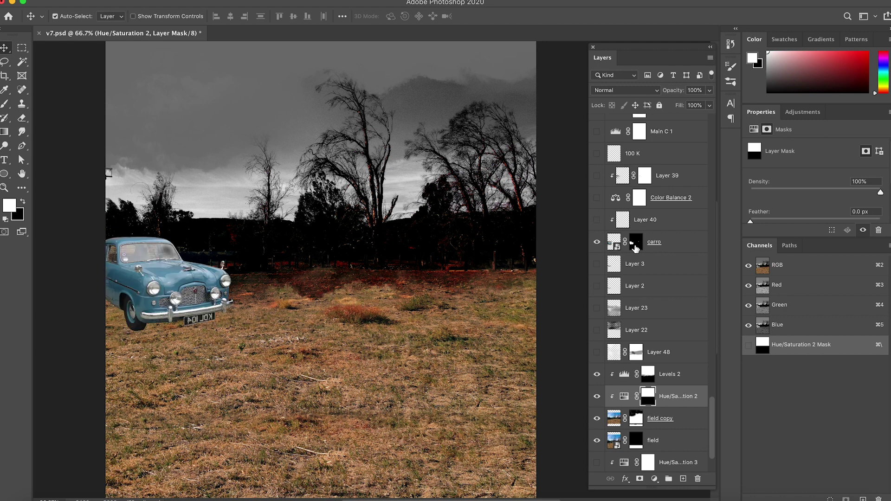
left_click(636, 242, "shift")
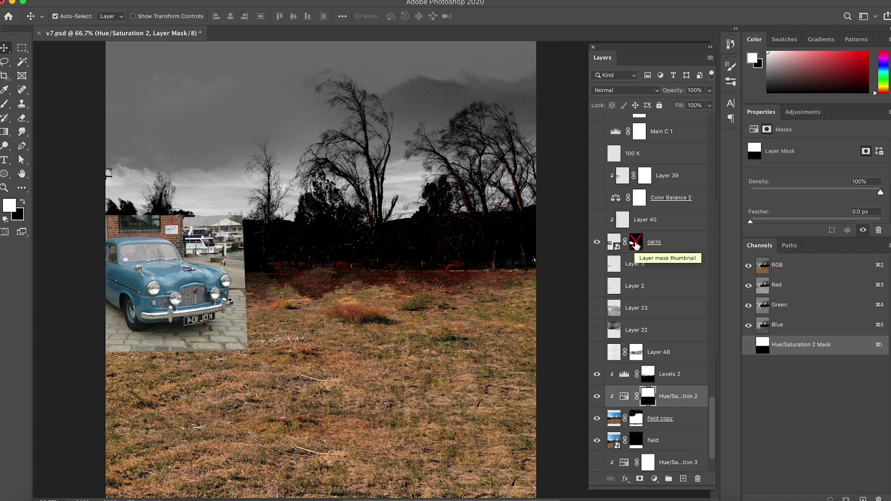
left_click(635, 242, "shift")
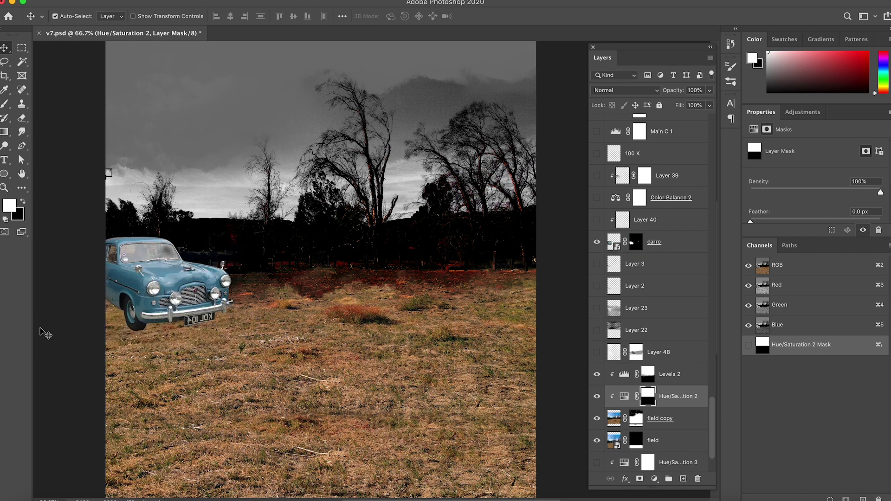
Step: Show Layer 3's shadow under the car and the pointing boy layer
left_click(597, 264)
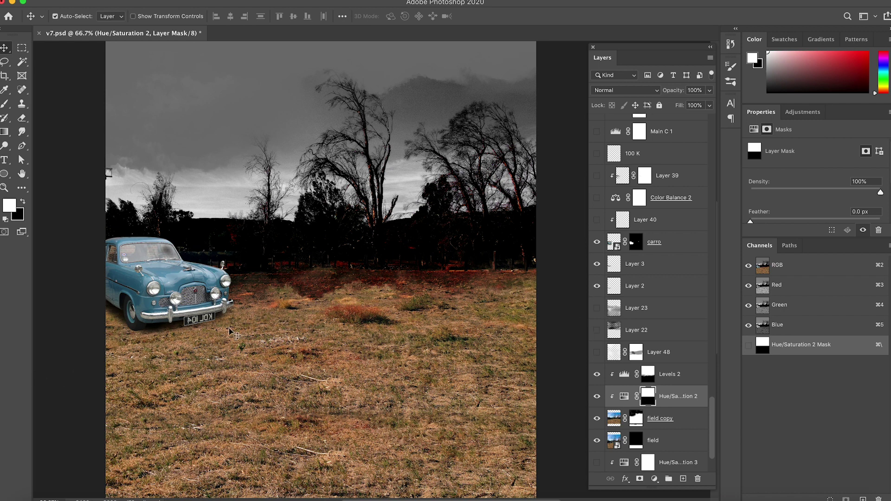
scroll(652, 296, "up", 10)
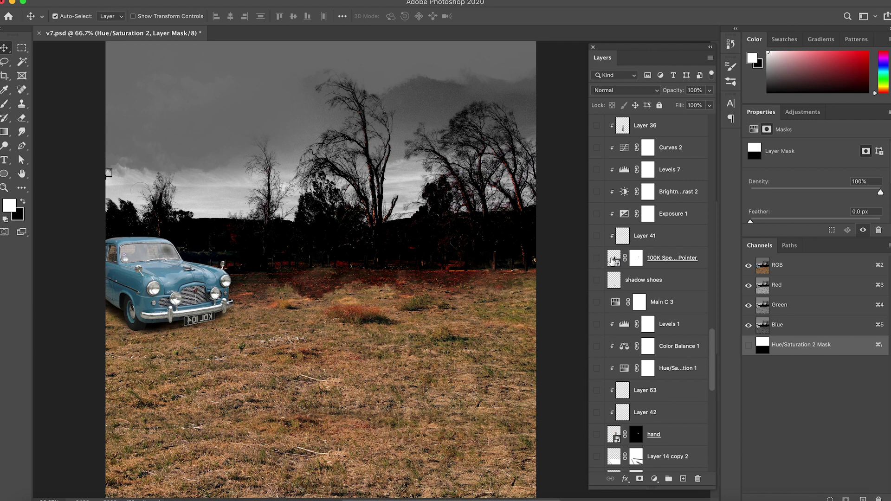
left_click(597, 259)
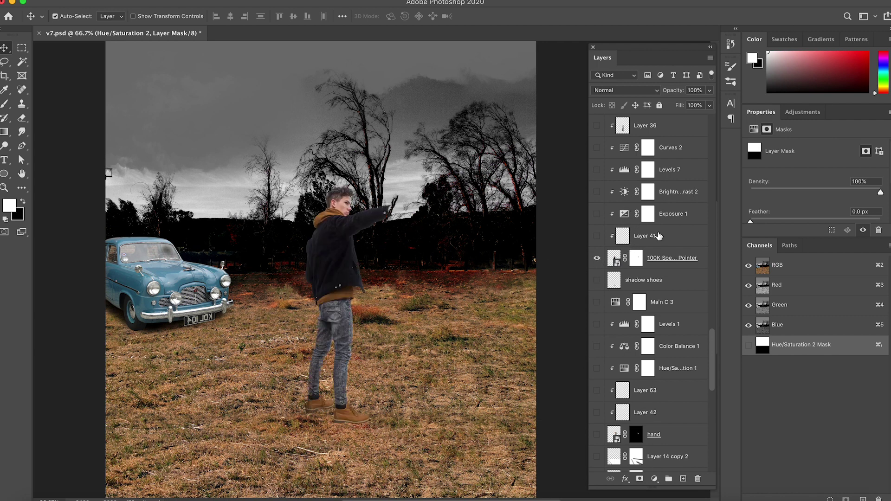
Step: Preview the 100K Spe... Pointer boy layer without its mask, then restore it
left_click(636, 260, "shift")
left_click(636, 261, "shift")
scroll(650, 318, "up", 4)
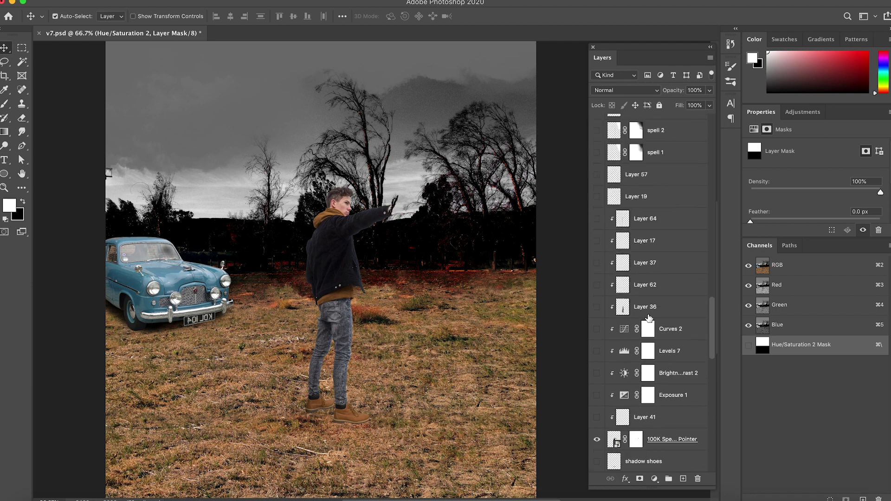
scroll(666, 322, "down", 3)
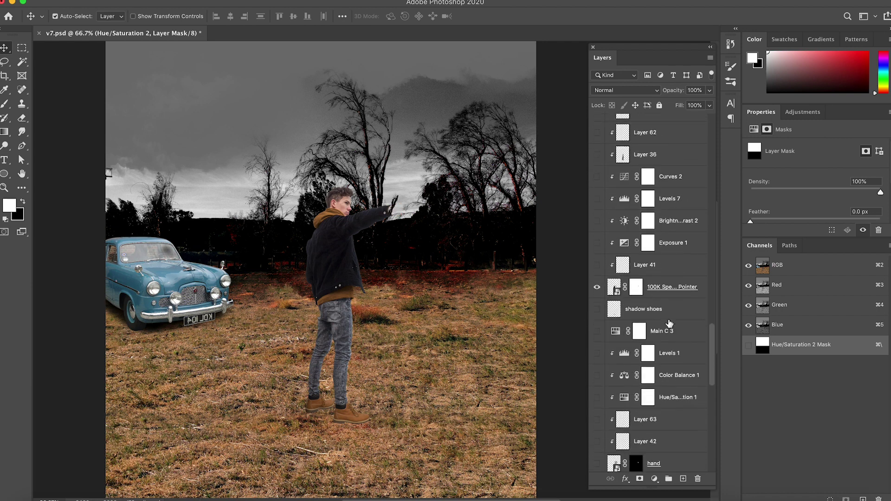
scroll(668, 324, "down", 6)
Step: Check the hand layer's mask off and on, then show the wand in the boy's hand
left_click(634, 338, "shift")
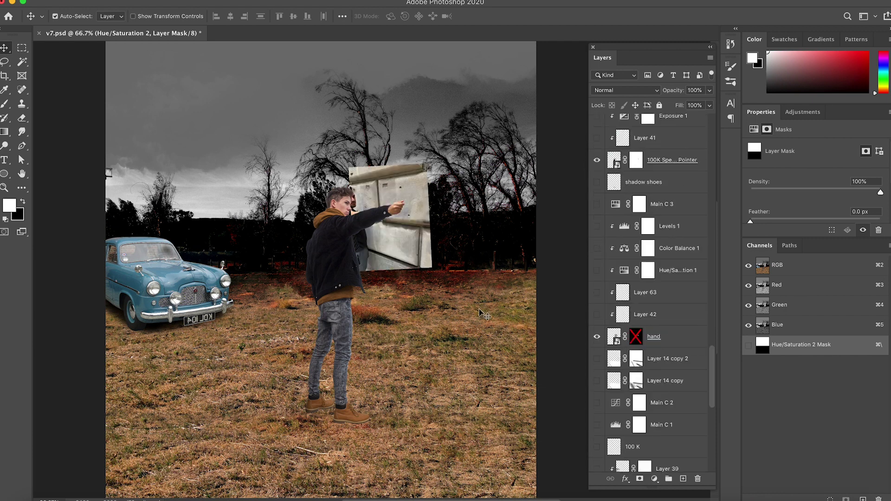
left_click(635, 336, "shift")
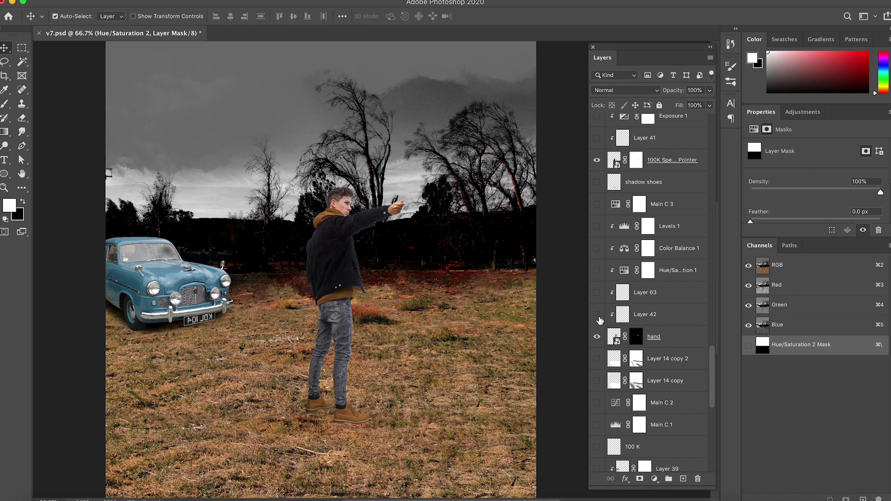
scroll(646, 345, "up", 4)
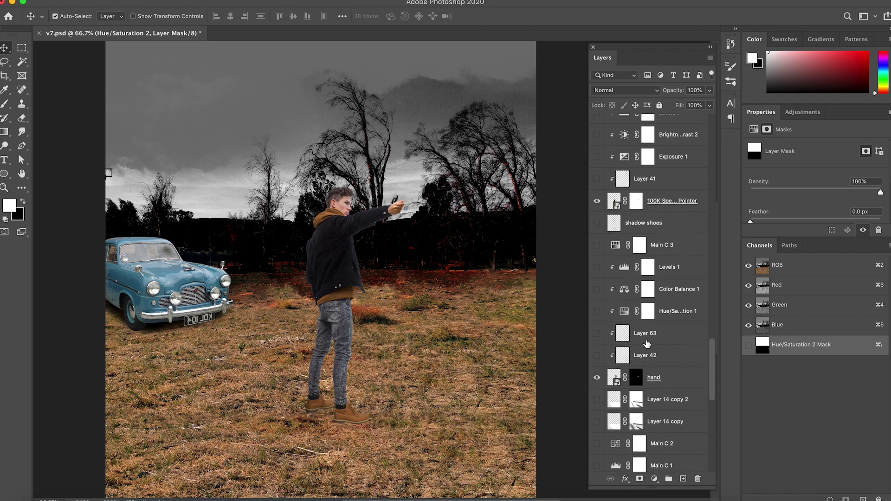
scroll(650, 344, "up", 16)
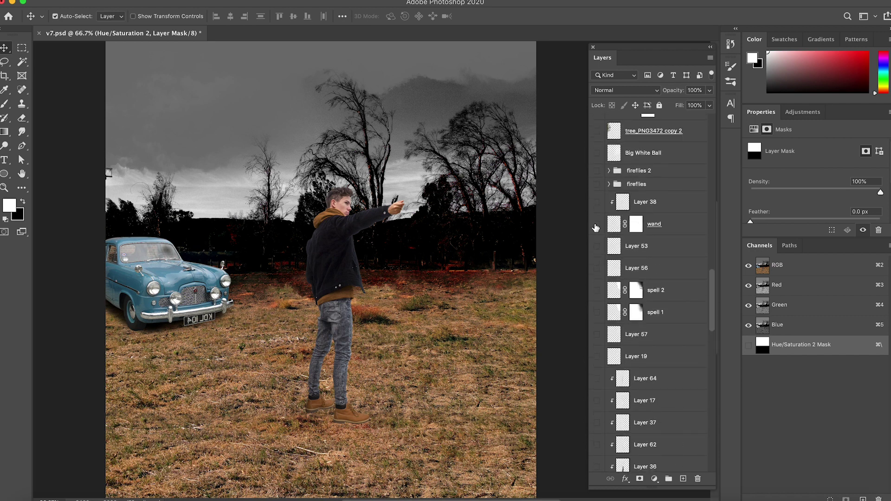
left_click(596, 225)
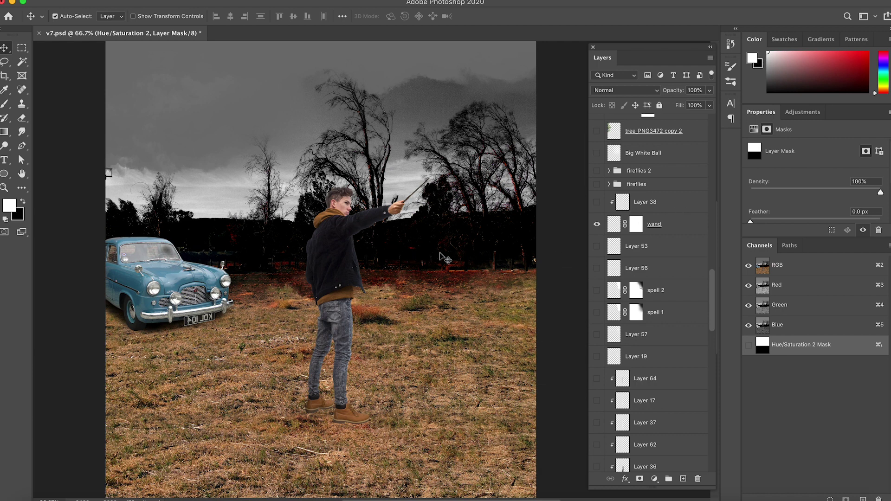
Step: Show the spell beam over the trees and the large bright spell arc in the sky
scroll(643, 379, "down", 1)
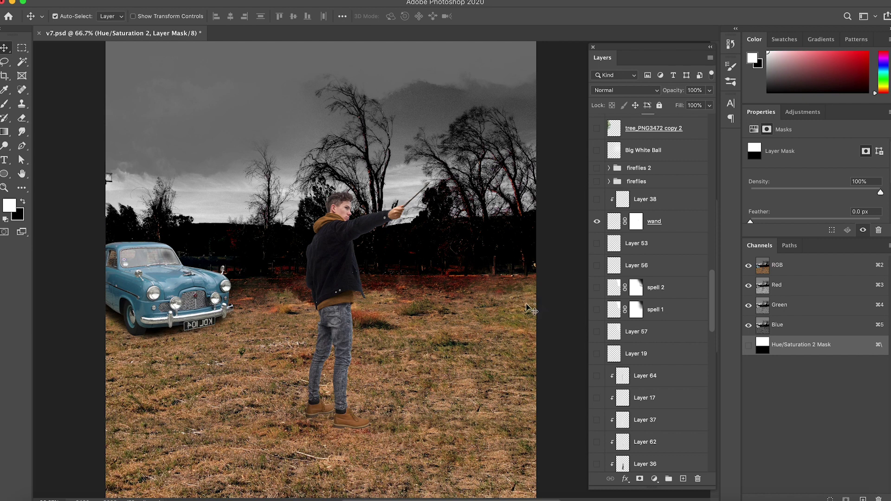
left_click(597, 310)
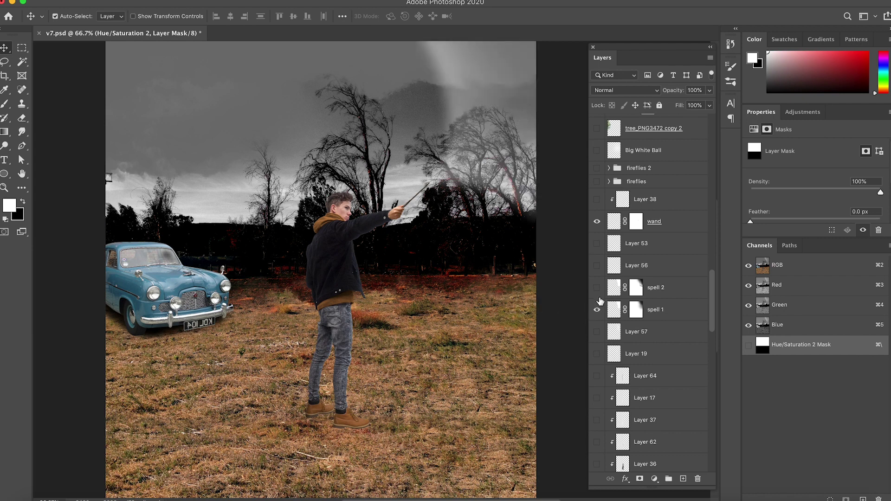
left_click(598, 288)
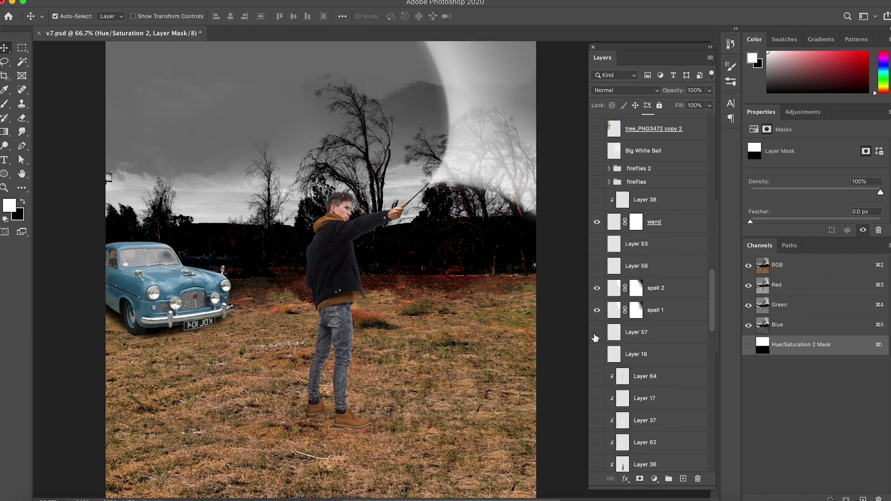
Step: Make tree_PNG3472 copy 2 visible so a leafy tree overhangs the car at left
scroll(606, 331, "up", 1)
scroll(605, 354, "down", 5)
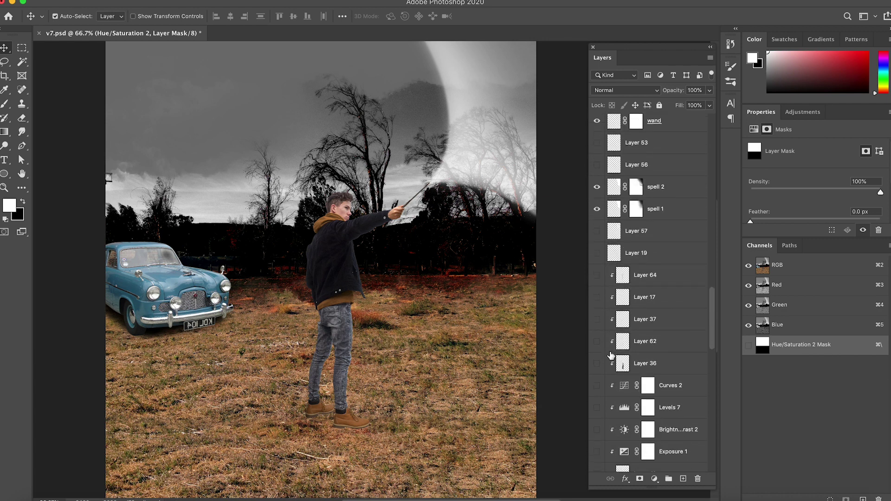
scroll(371, 291, "down", 1)
scroll(385, 297, "down", 1)
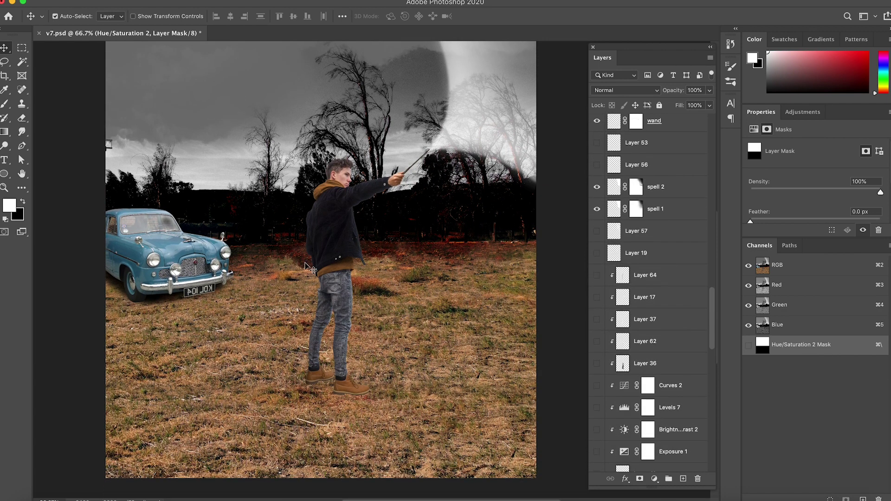
scroll(291, 317, "up", 1)
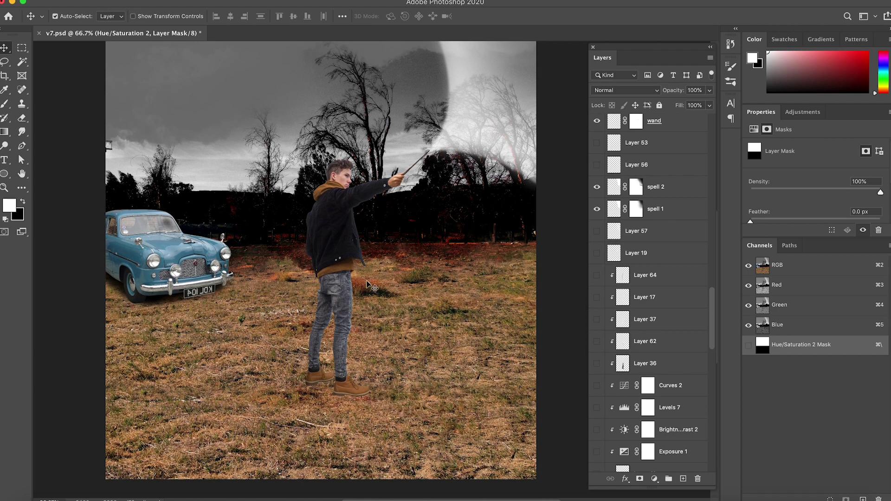
scroll(361, 283, "up", 1)
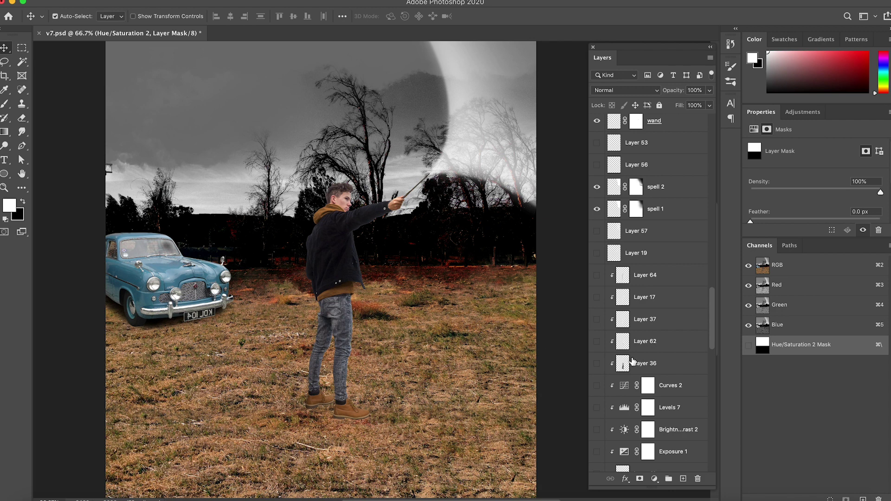
scroll(643, 369, "down", 10)
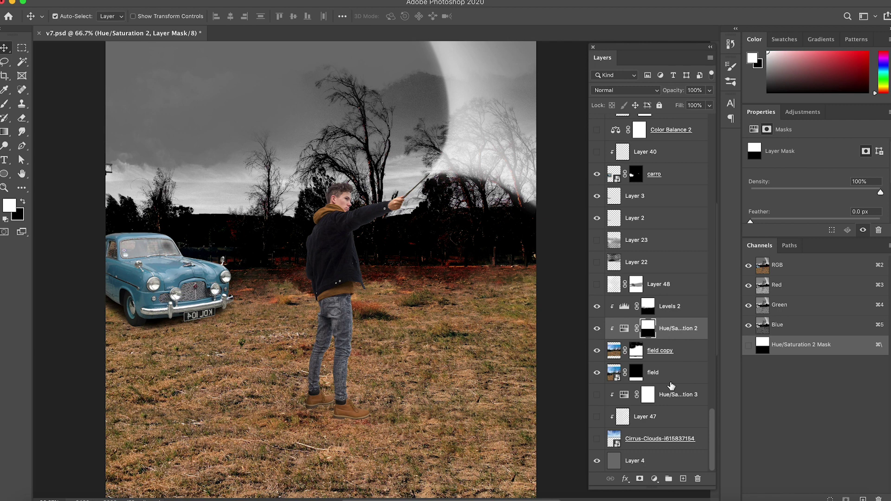
scroll(671, 385, "up", 15)
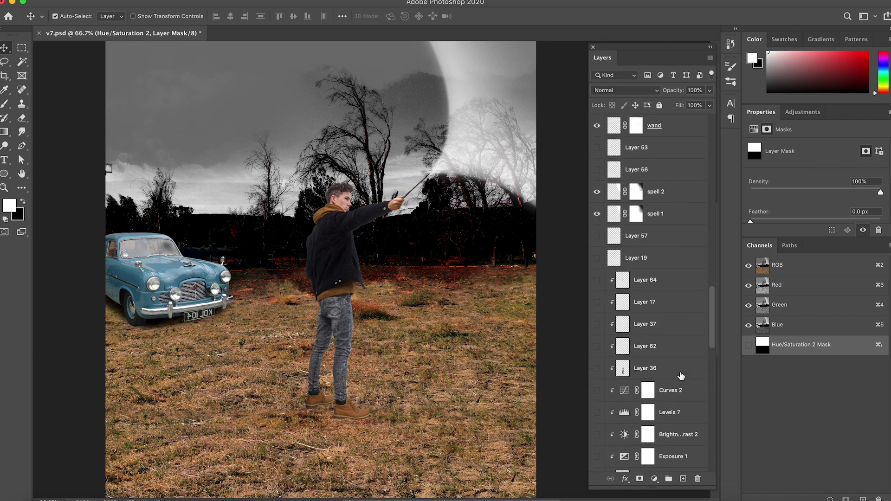
scroll(674, 375, "up", 4)
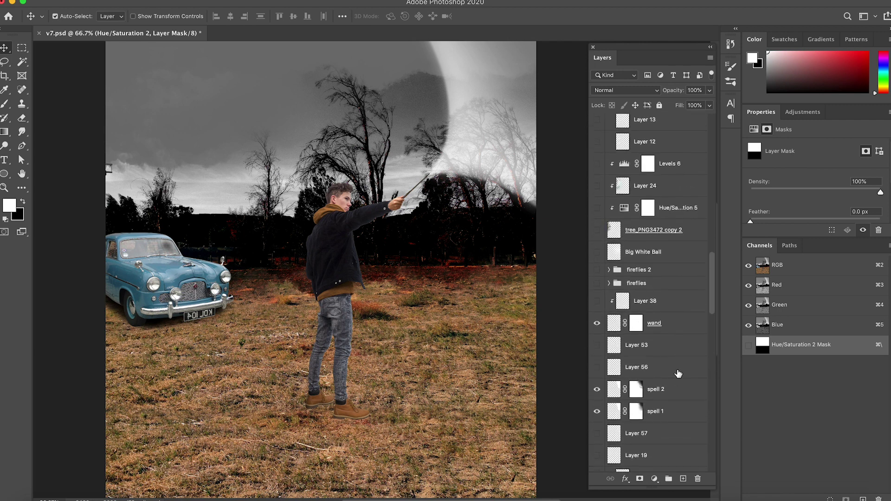
scroll(676, 375, "up", 1)
left_click(597, 276)
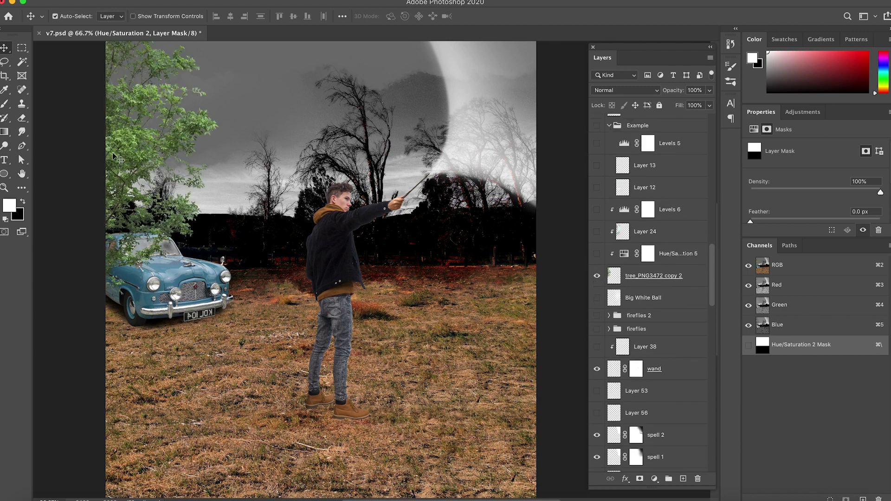
scroll(256, 278, "up", 2)
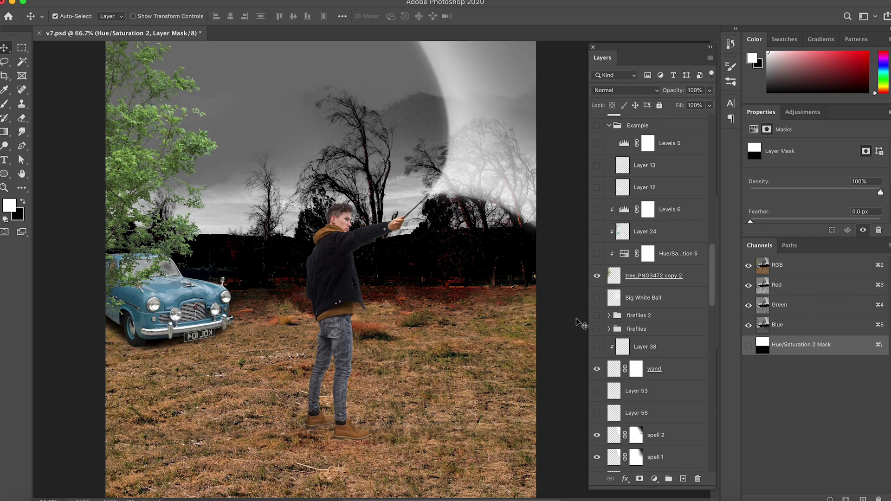
scroll(656, 402, "down", 10)
Step: Show Layer 47 and Cirrus-Clouds, then enable Hue/Saturation 3 to turn the clouds grey
scroll(656, 402, "down", 10)
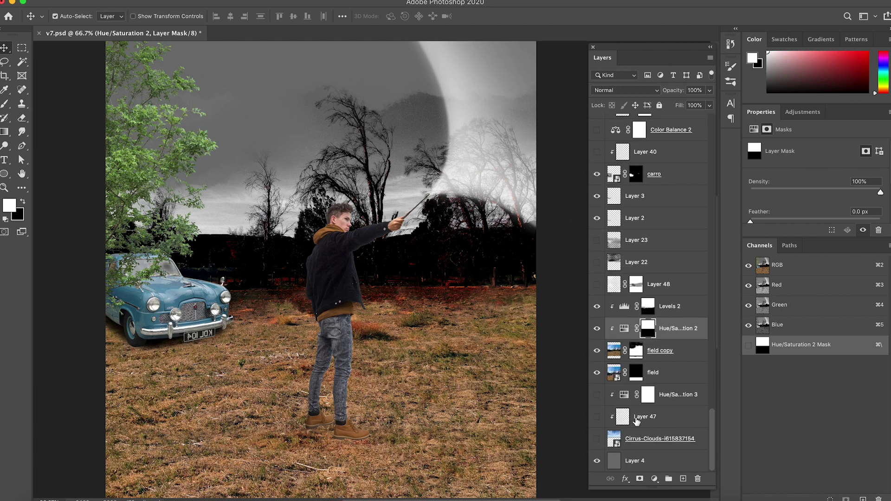
left_click(597, 417)
left_click(596, 439)
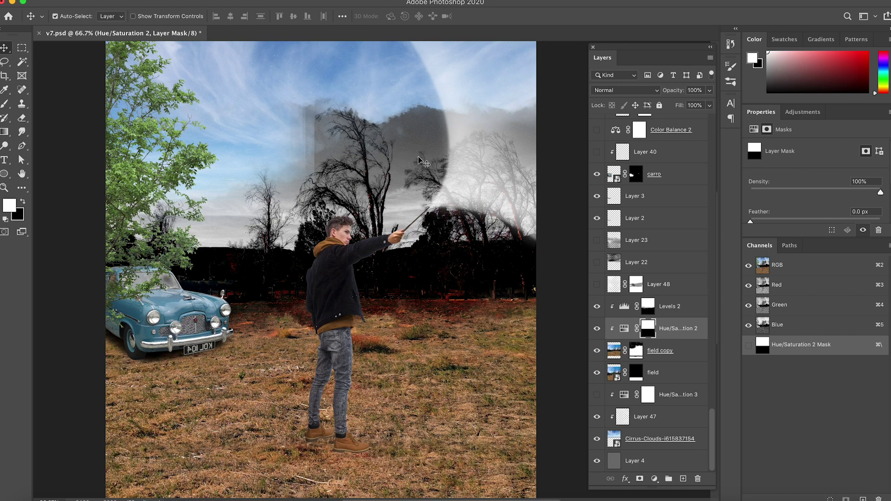
left_click(598, 395)
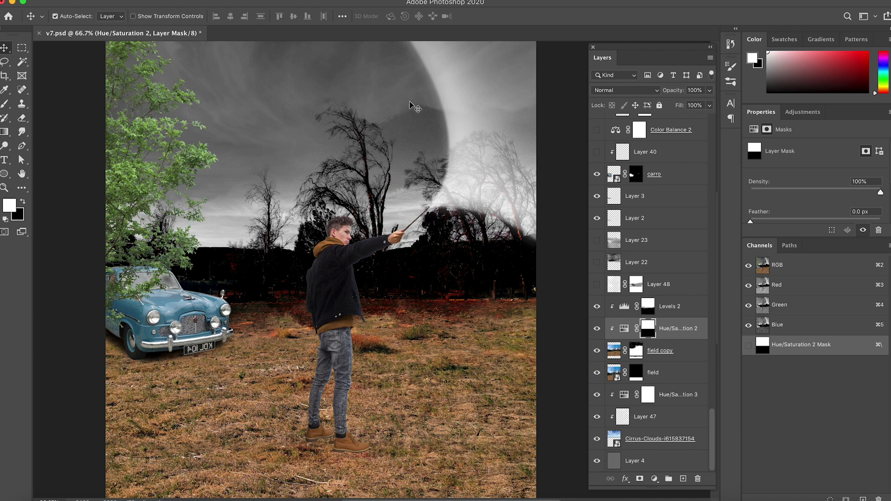
scroll(676, 403, "up", 3)
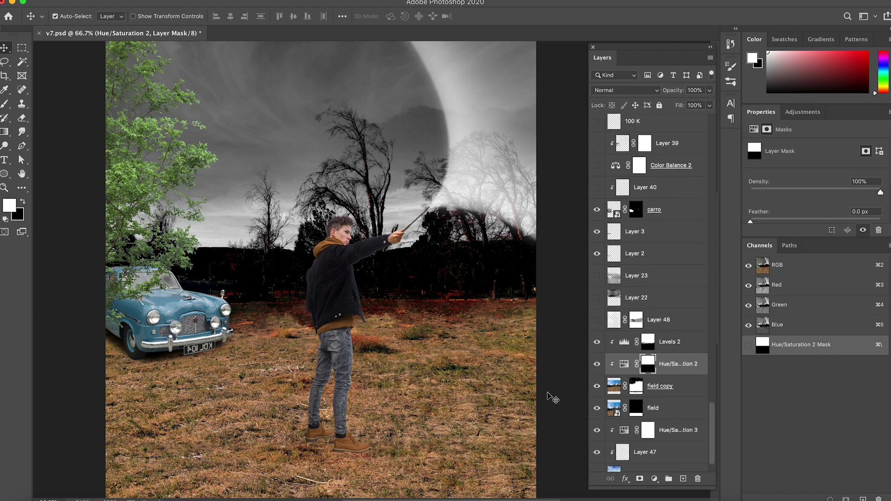
scroll(653, 393, "up", 5)
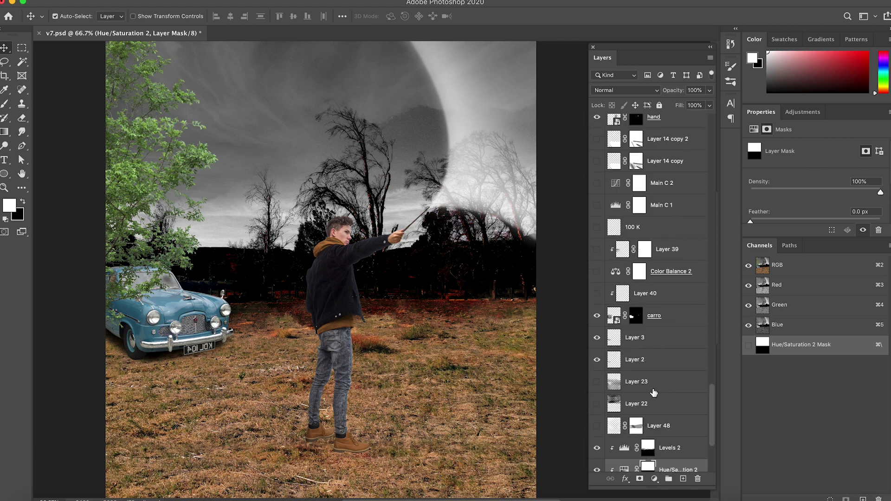
scroll(654, 394, "up", 3)
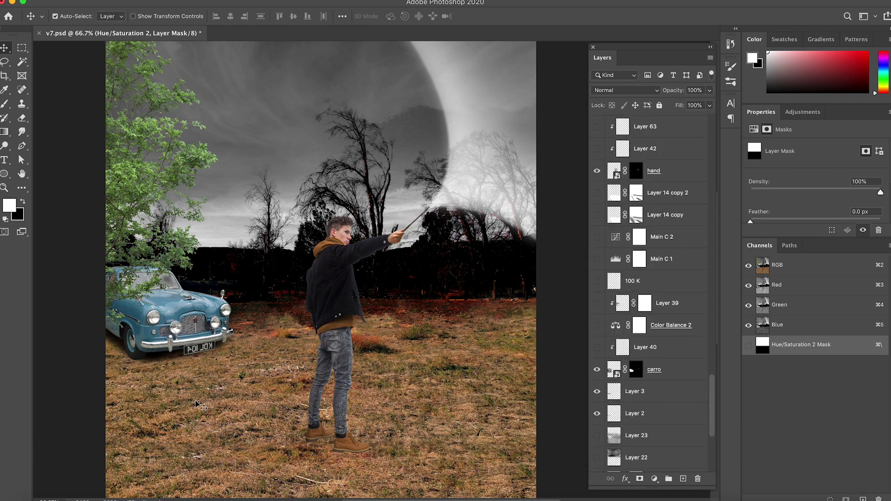
Step: Turn on Layer 14 copy to add the headlight glow across the lower ground
left_click(597, 215)
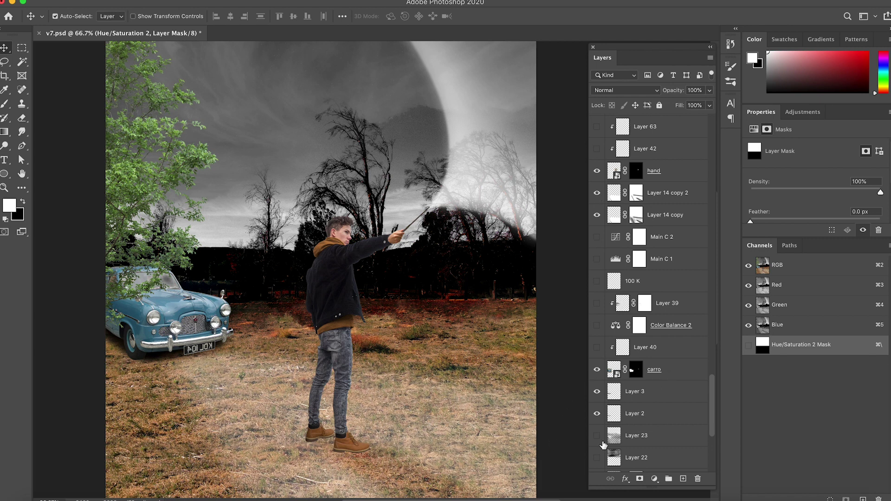
scroll(648, 445, "down", 2)
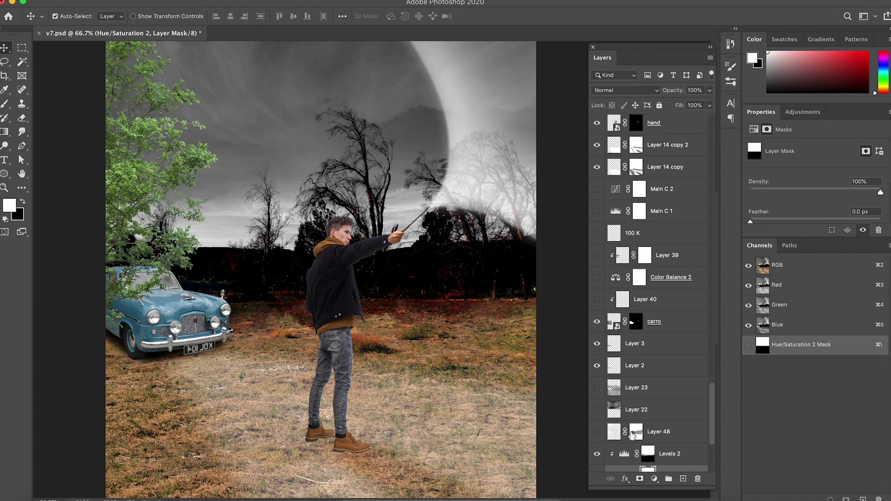
scroll(330, 419, "down", 2)
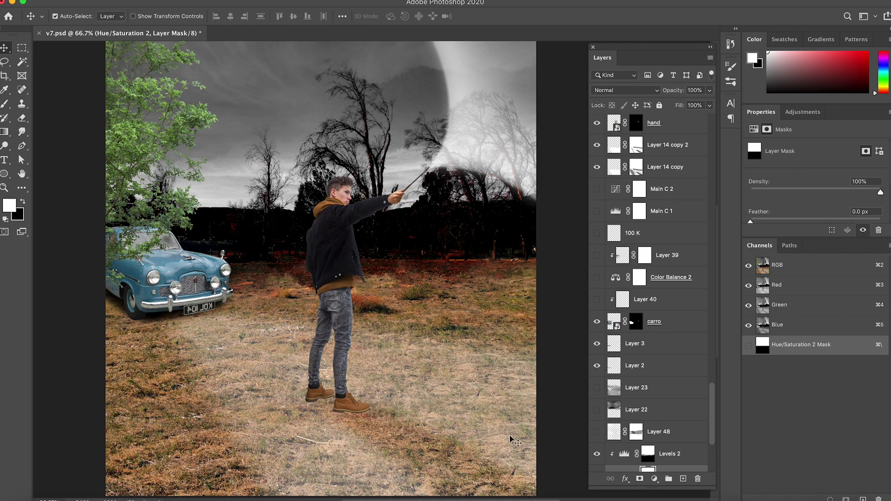
scroll(655, 429, "down", 6)
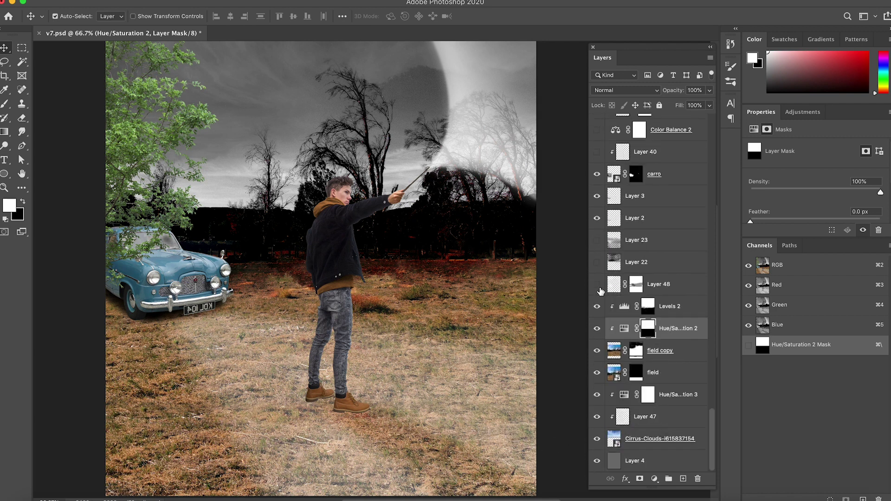
Step: Enable Layer 48, Layer 22 and Layer 23 for fog, a stormier sky and darker edges
left_click(597, 284)
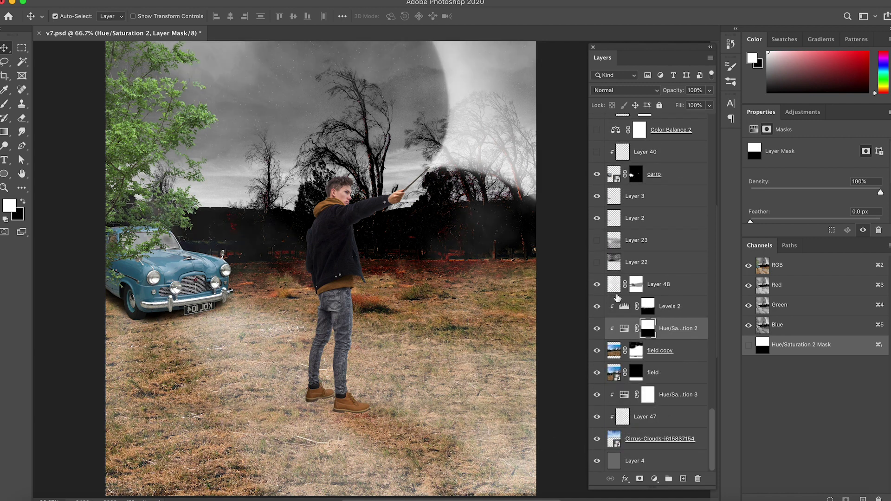
left_click(597, 263)
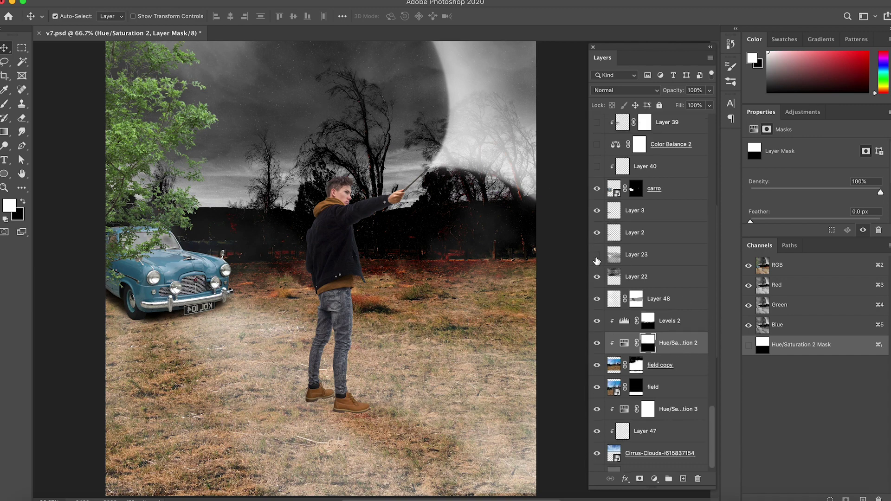
left_click(597, 257)
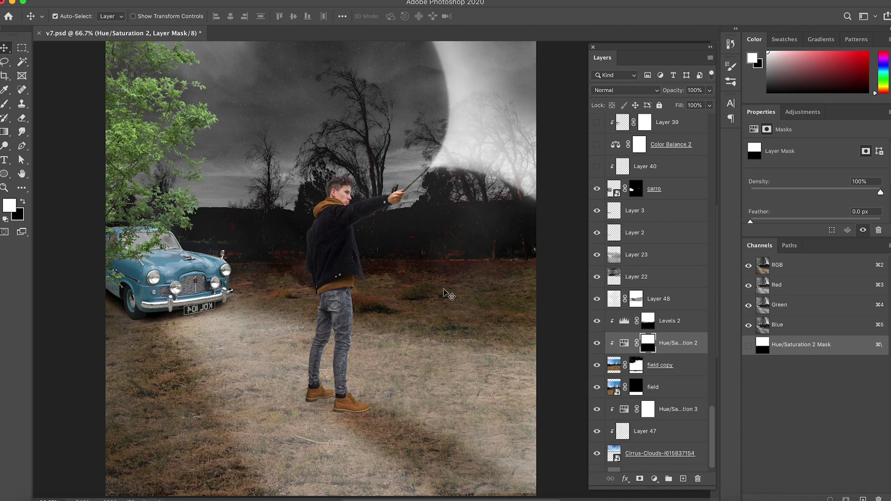
scroll(629, 300, "up", 4)
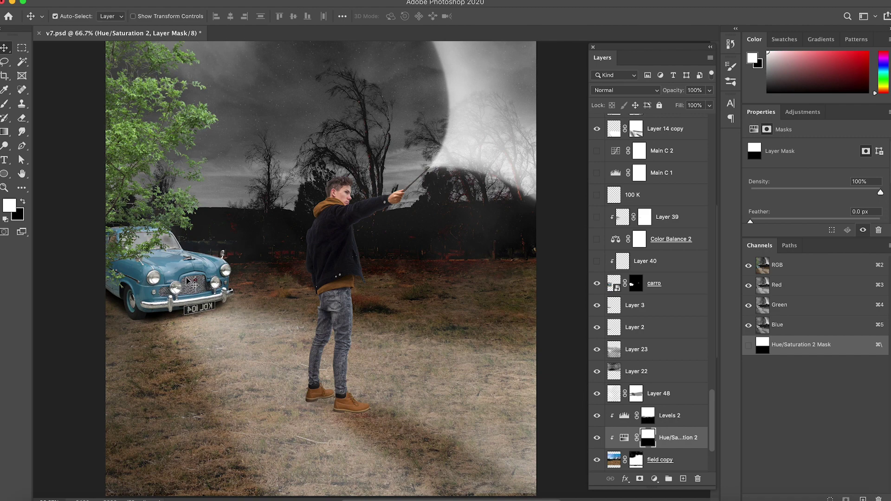
Step: Show Layer 40's blank plate, Color Balance 2's blue night tint and Layer 39's overhanging foliage
scroll(659, 323, "up", 1)
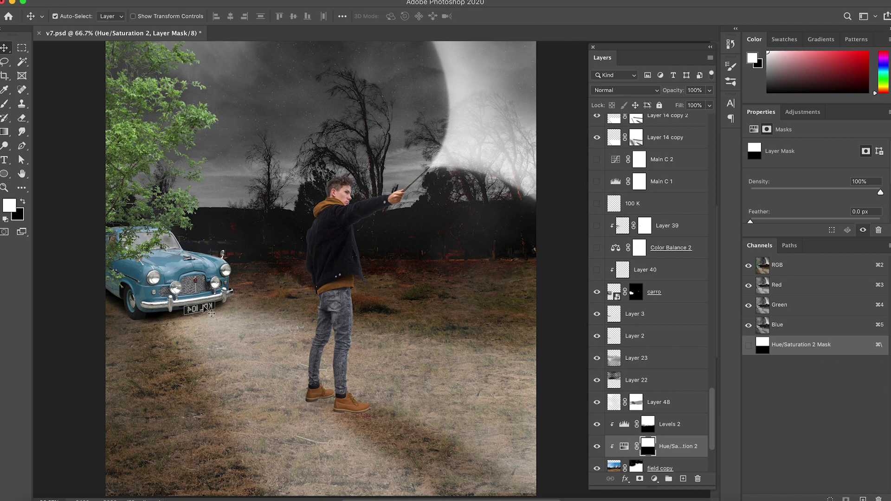
left_click(597, 271)
left_click(597, 249)
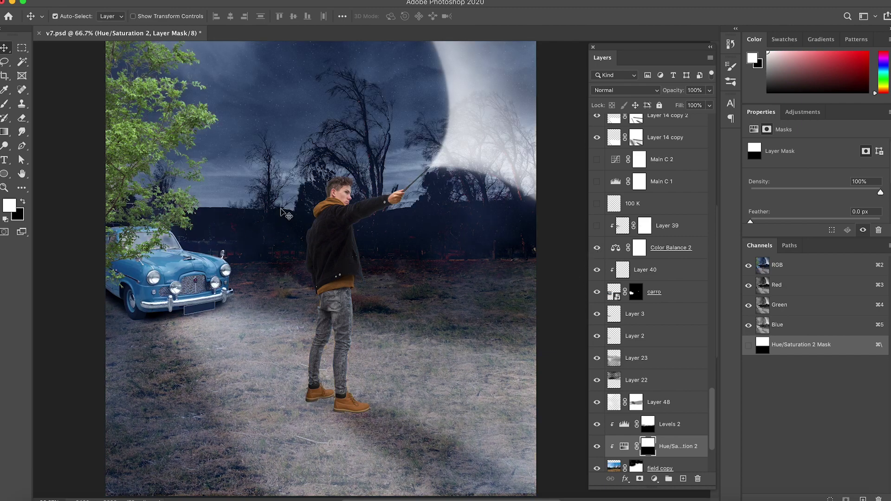
scroll(599, 295, "up", 1)
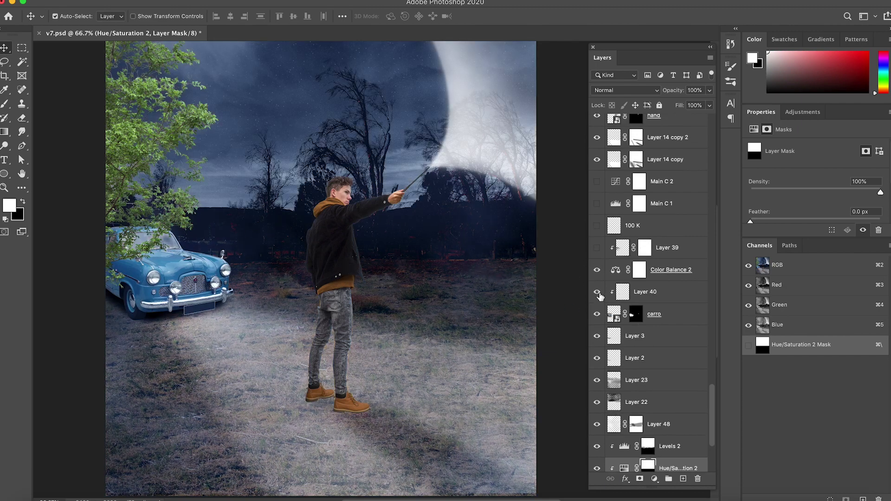
left_click(597, 249)
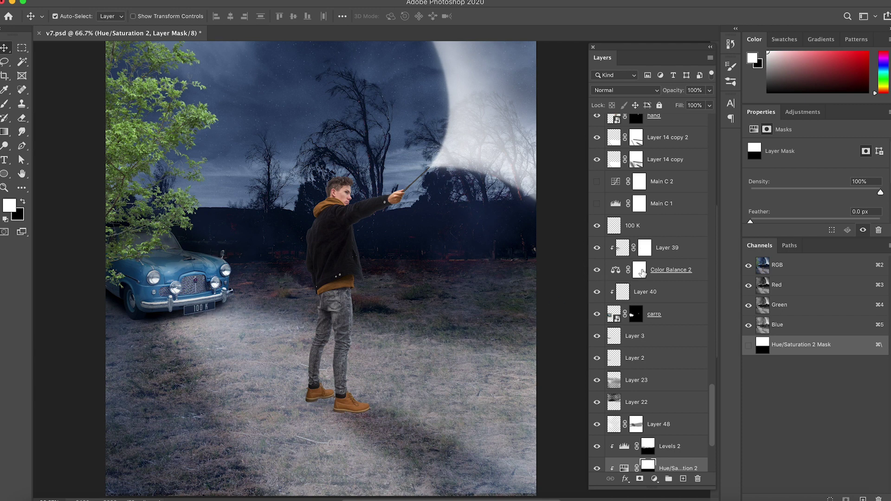
scroll(647, 274, "up", 2)
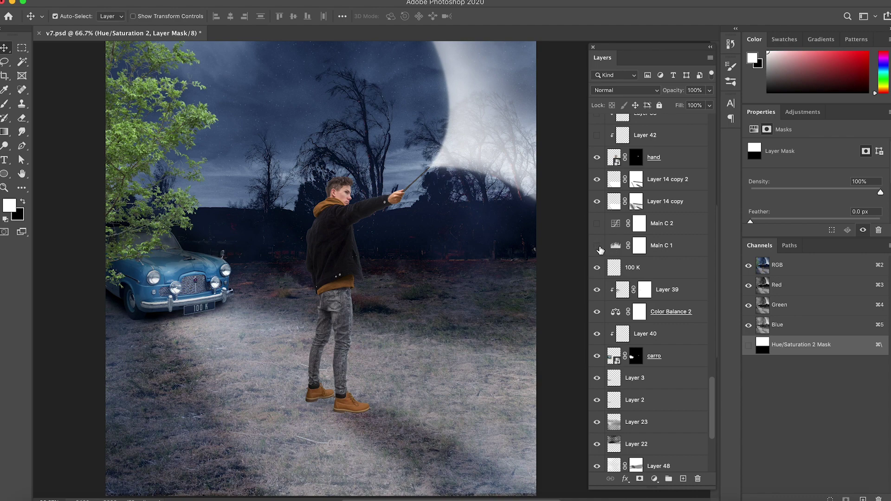
Step: Turn on Main C 1, checking its Levels settings, and Main C 2 to darken the scene
left_click(598, 246)
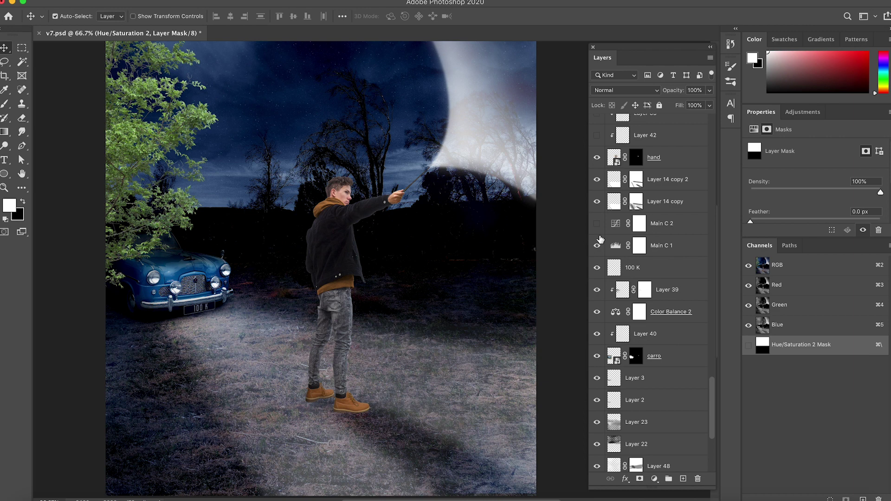
left_click(618, 249)
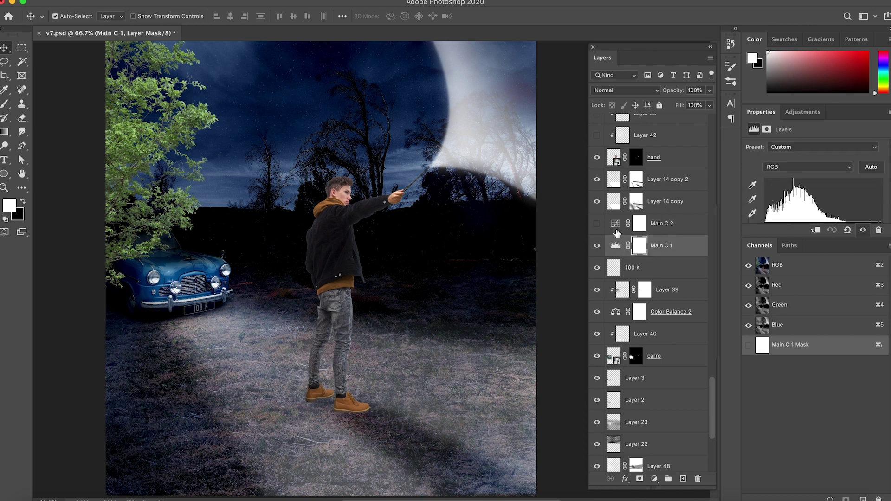
left_click(598, 224)
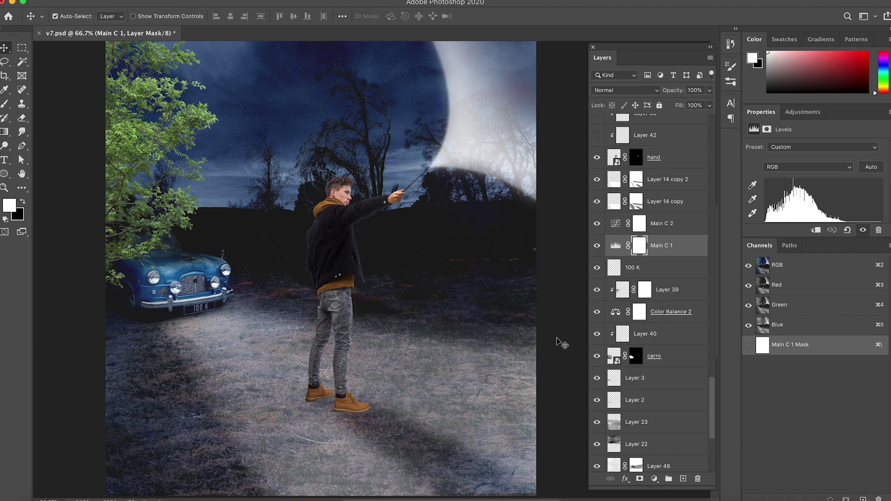
scroll(586, 341, "up", 5)
scroll(586, 341, "down", 3)
scroll(601, 263, "up", 5)
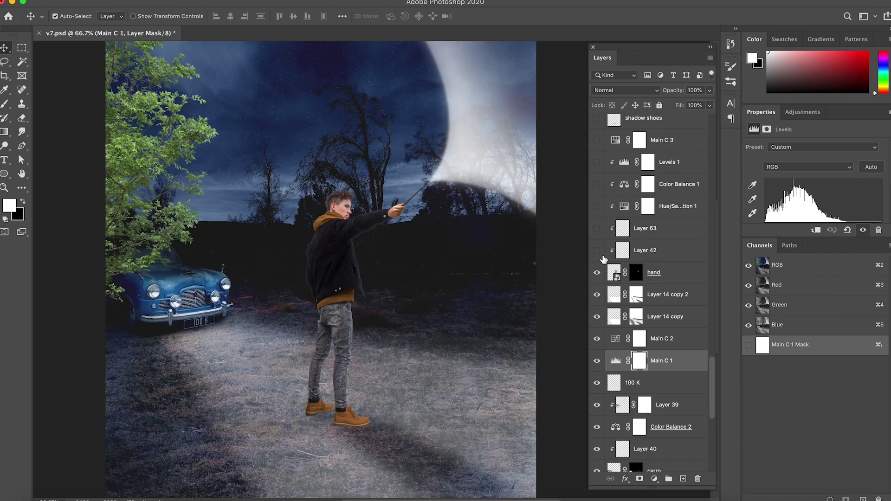
Step: Show Layer 42 and Layer 63 on the hand, plus its Hue/Saturation, Color Balance and Levels 1 adjustments
left_click(597, 251)
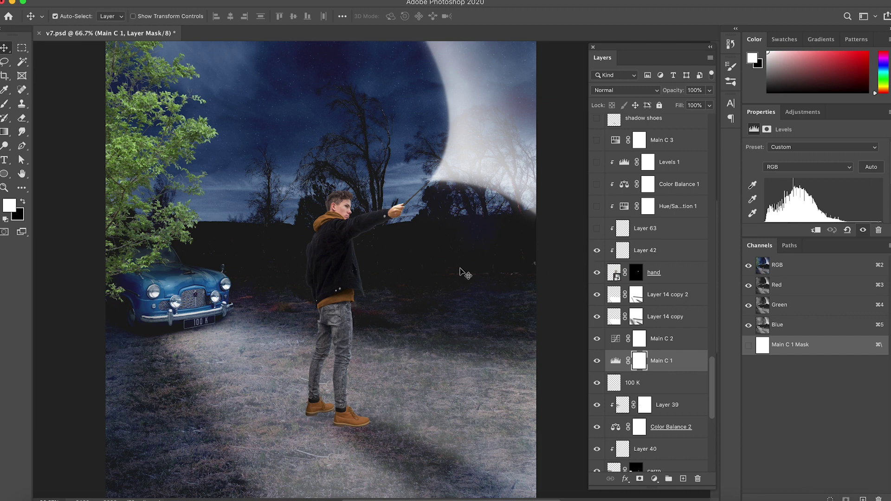
scroll(606, 253, "up", 1)
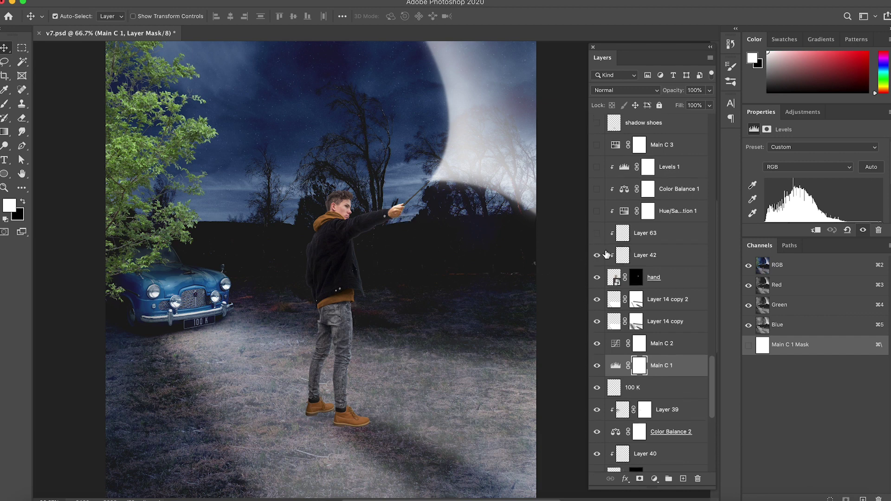
left_click(597, 236)
scroll(598, 242, "up", 2)
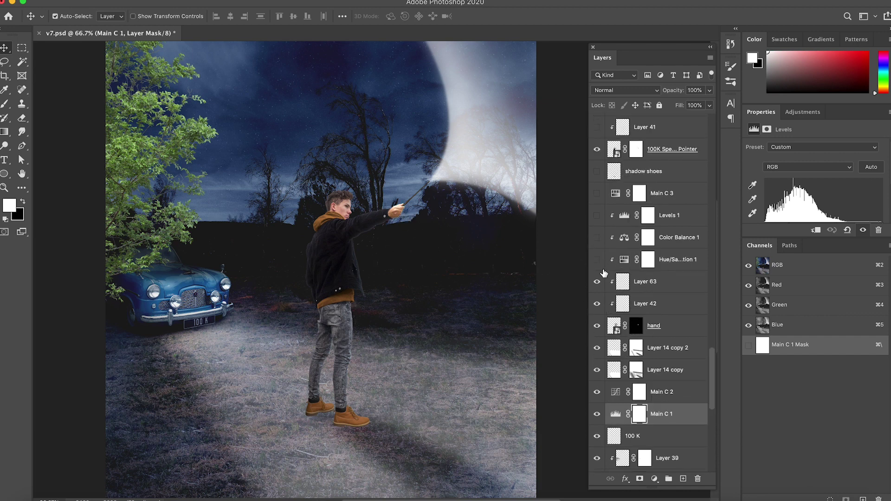
left_click(595, 260)
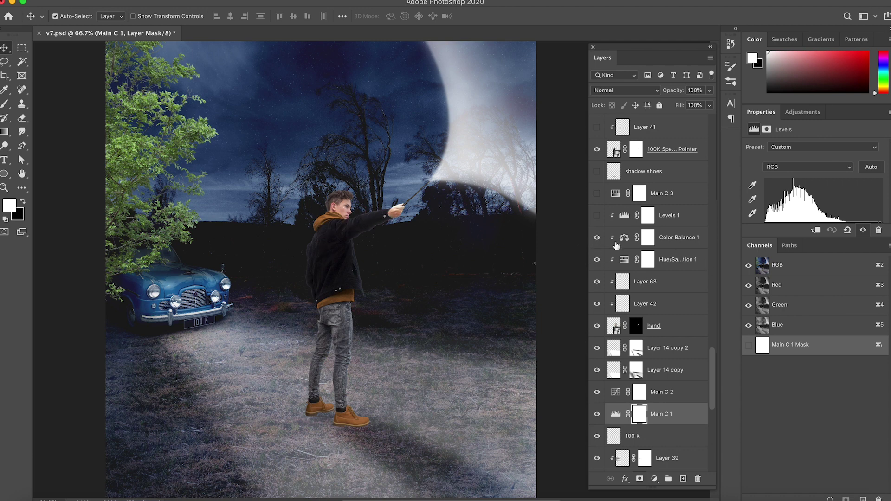
left_click(597, 216)
scroll(661, 276, "up", 1)
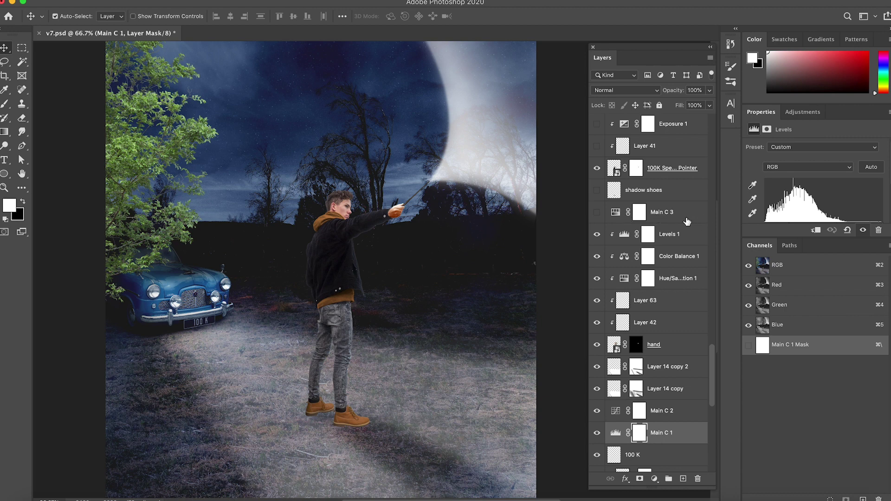
Step: Inspect Main C 3's Hue/Saturation settings, switch it on, and show the shadow shoes layer
left_click(616, 213)
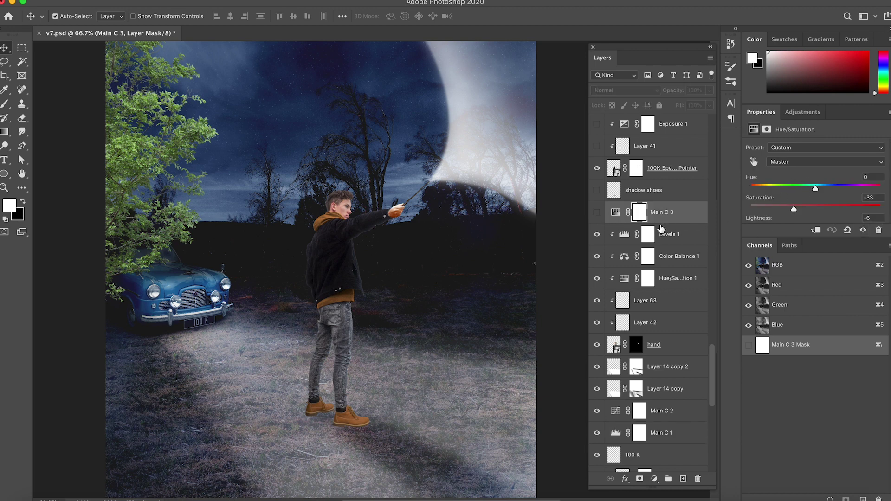
scroll(752, 195, "down", 1)
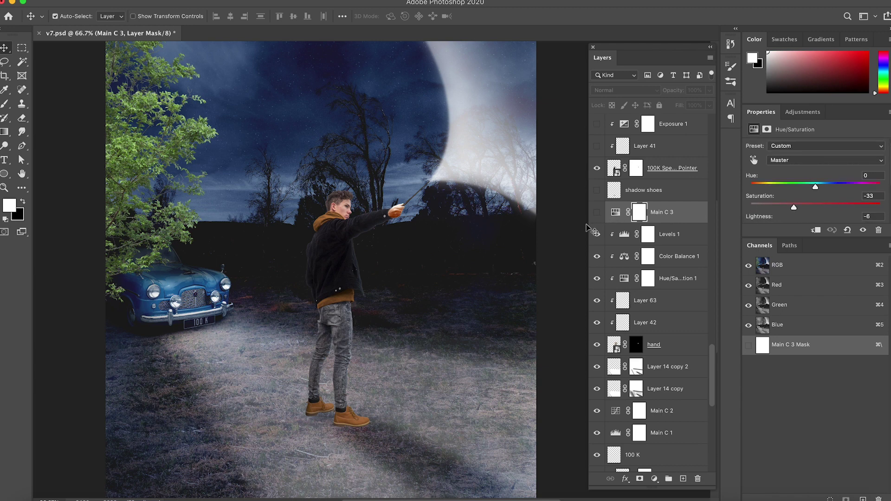
left_click(597, 213)
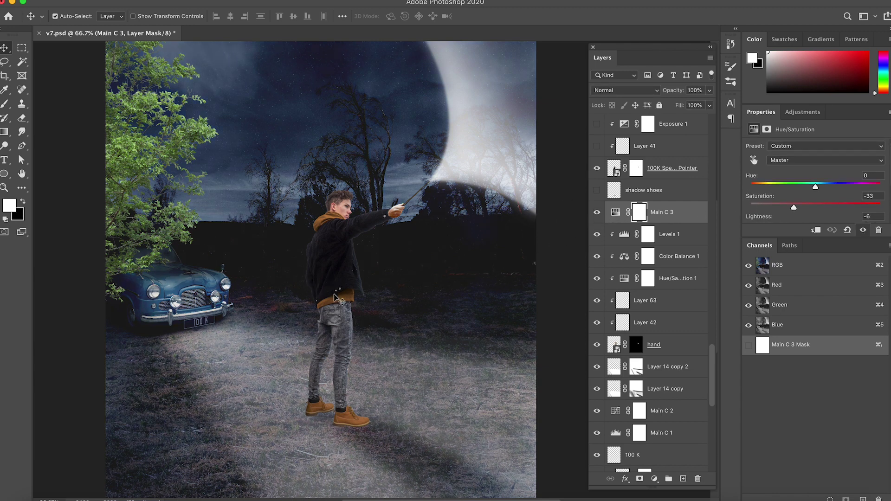
scroll(598, 260, "up", 2)
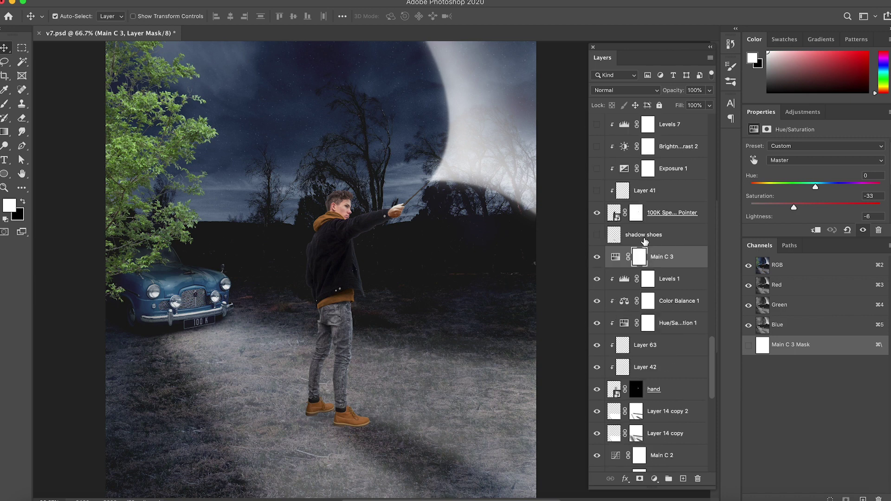
left_click(598, 236)
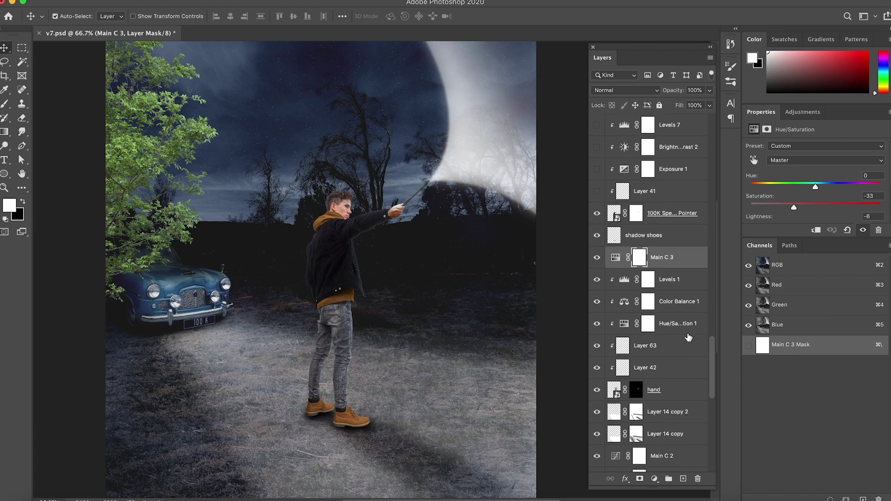
scroll(677, 336, "up", 4)
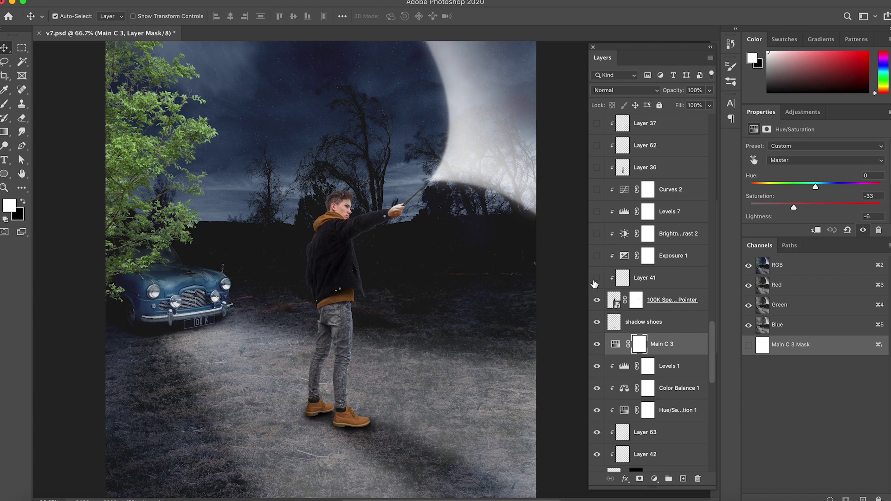
Step: Turn on the boy's Exposure 1, Levels 7, Curves 2 and Layers 36, 62, 37, 17, 64
scroll(607, 296, "up", 2)
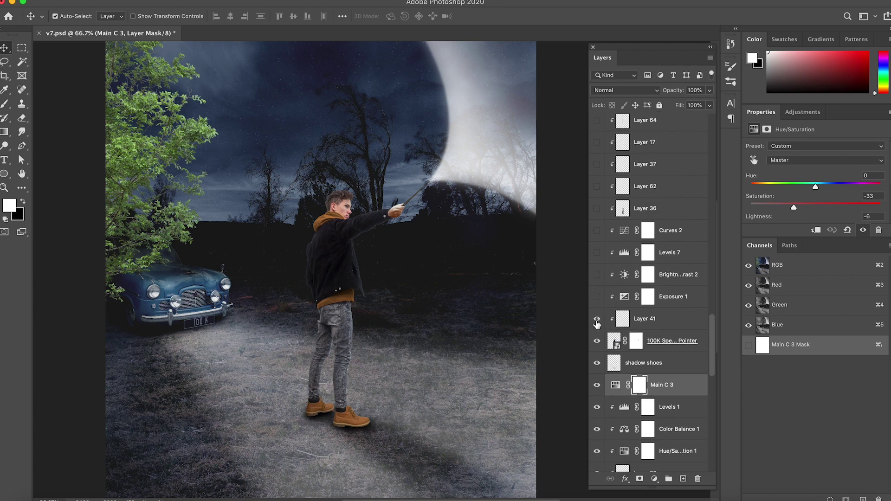
left_click_drag(597, 324, 597, 185)
scroll(618, 312, "up", 1)
scroll(614, 289, "up", 1)
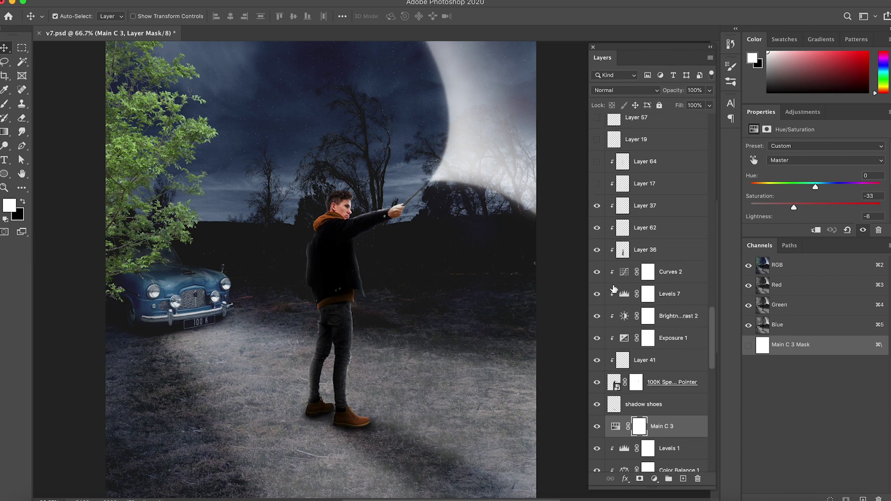
scroll(614, 288, "up", 1)
left_click(597, 220)
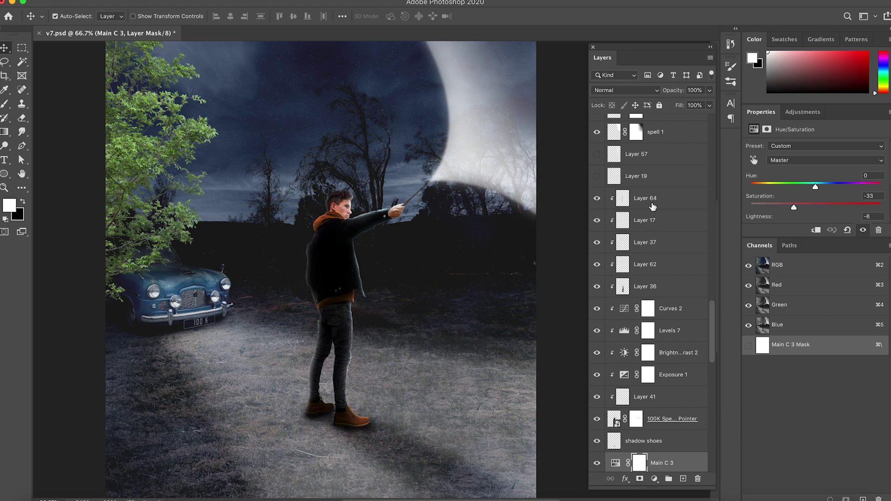
scroll(610, 241, "up", 1)
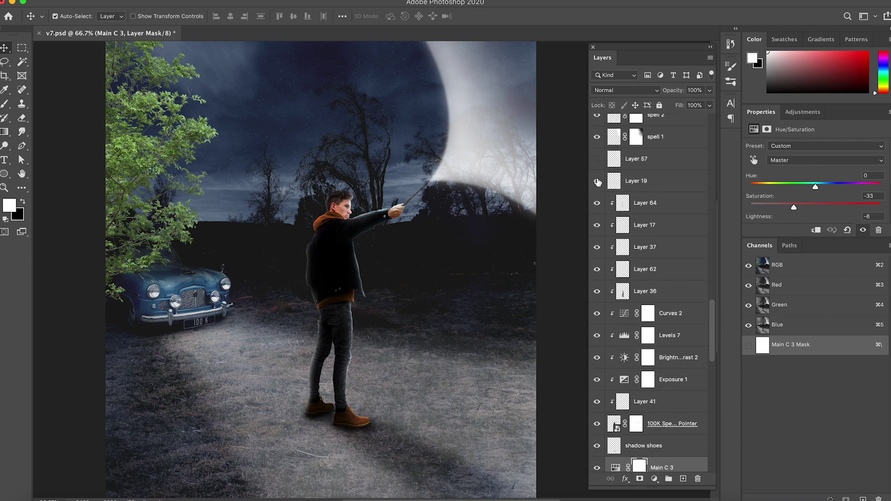
Step: Add smoke around the wand tip and switch on the glowing fireflies group
left_click_drag(597, 182, 597, 159)
scroll(598, 233, "up", 10)
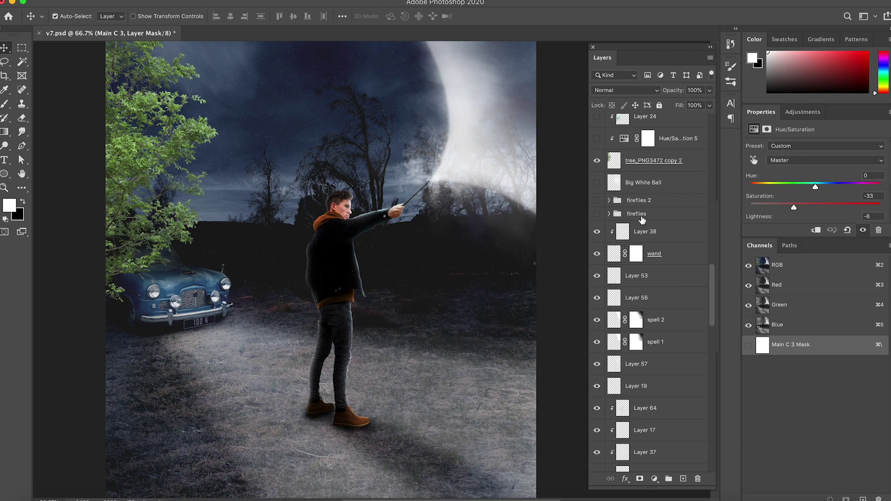
left_click(597, 214)
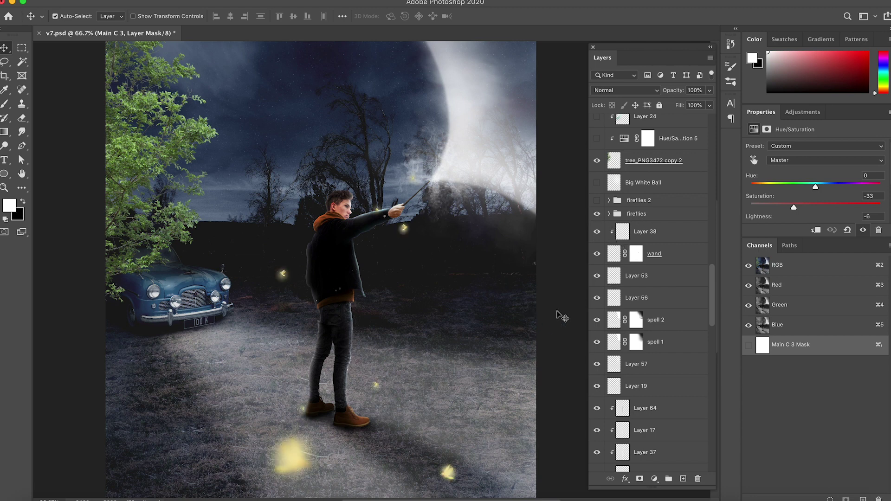
Step: Inspect the fireflies group's contents, collapse it, and undo to restore the Big White Ball glow
left_click(610, 214)
scroll(639, 324, "down", 2)
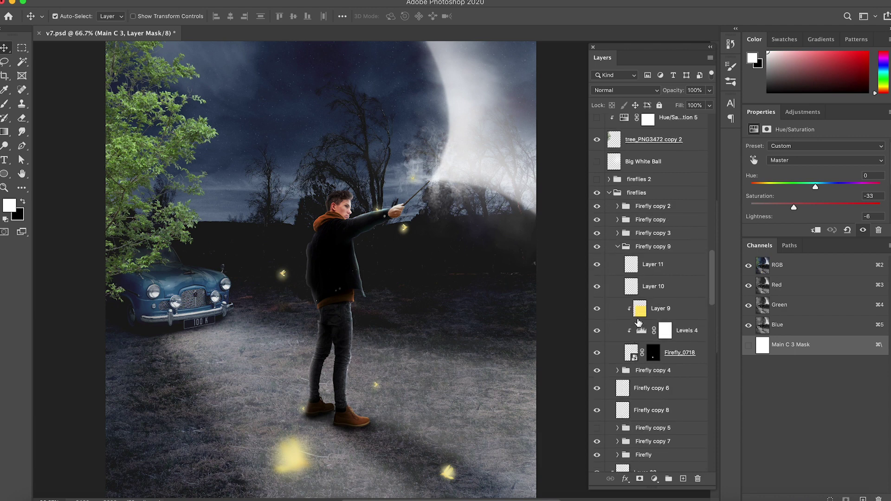
left_click(618, 246)
scroll(621, 342, "down", 2)
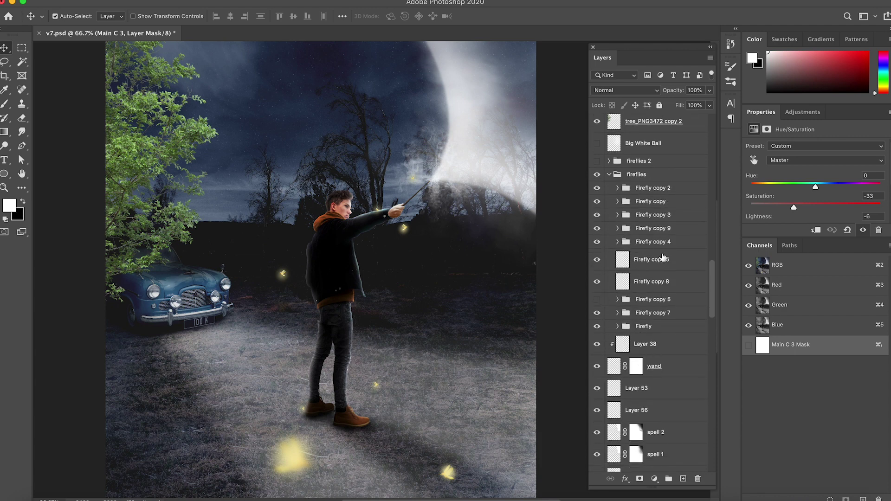
scroll(663, 256, "down", 2)
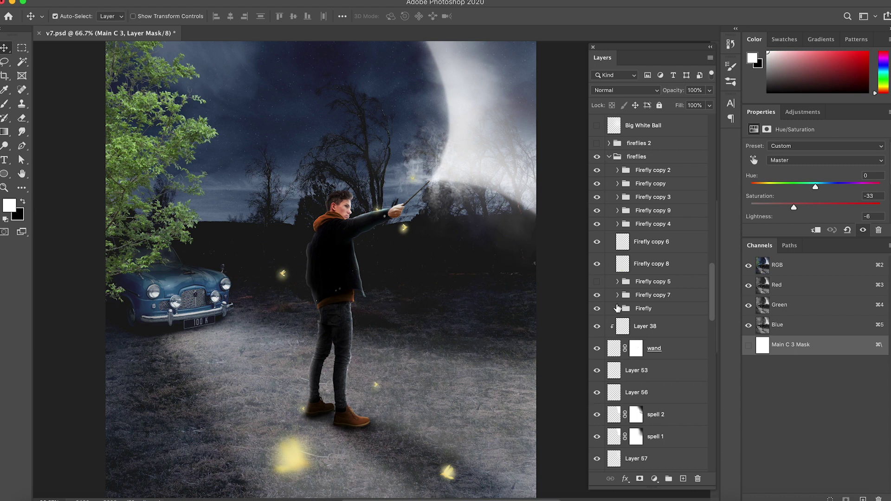
scroll(634, 315, "up", 1)
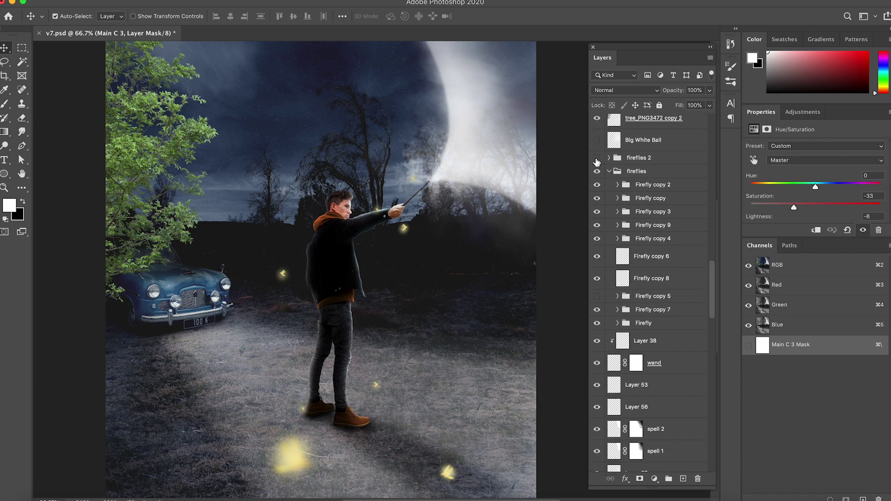
left_click(609, 171)
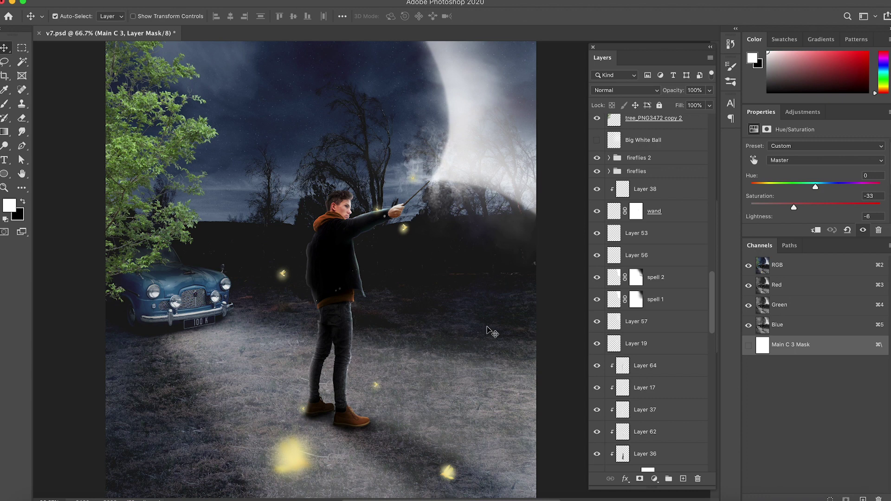
key("super+z")
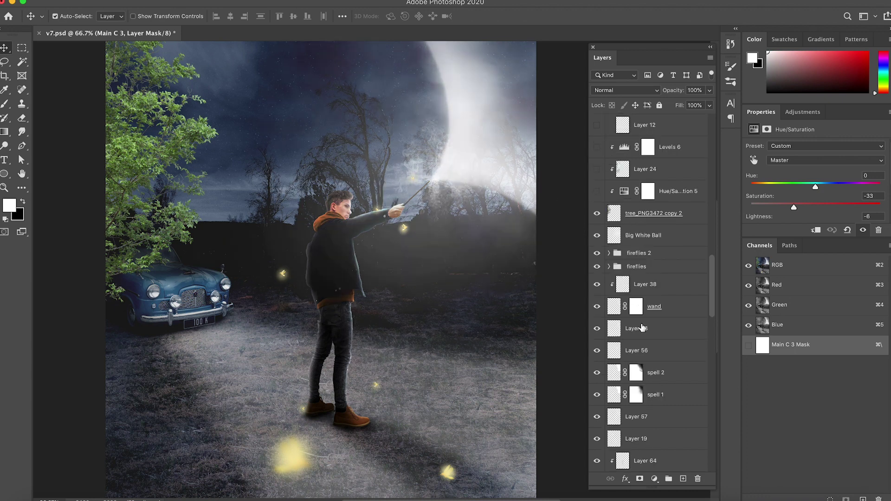
Step: Turn on Layer 24 and Levels 6 to darken the left tree, and Layer 12 for bright headlights
scroll(642, 328, "up", 2)
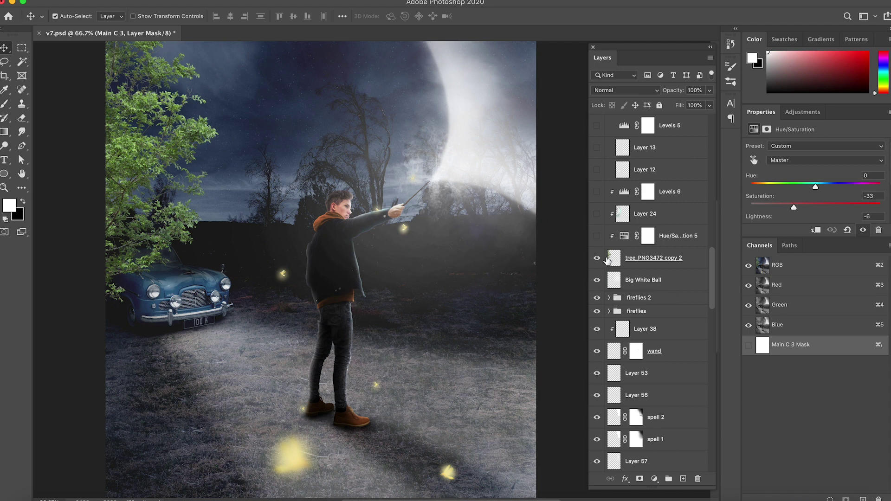
left_click(598, 236)
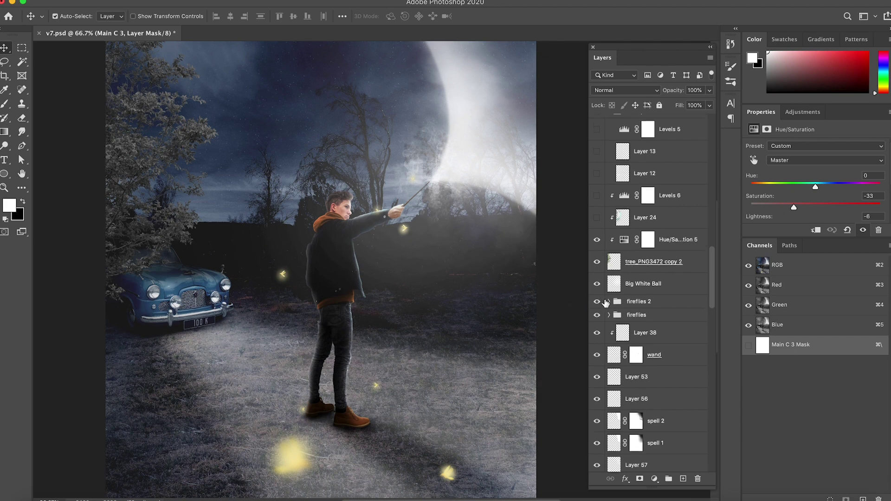
scroll(603, 297, "up", 2)
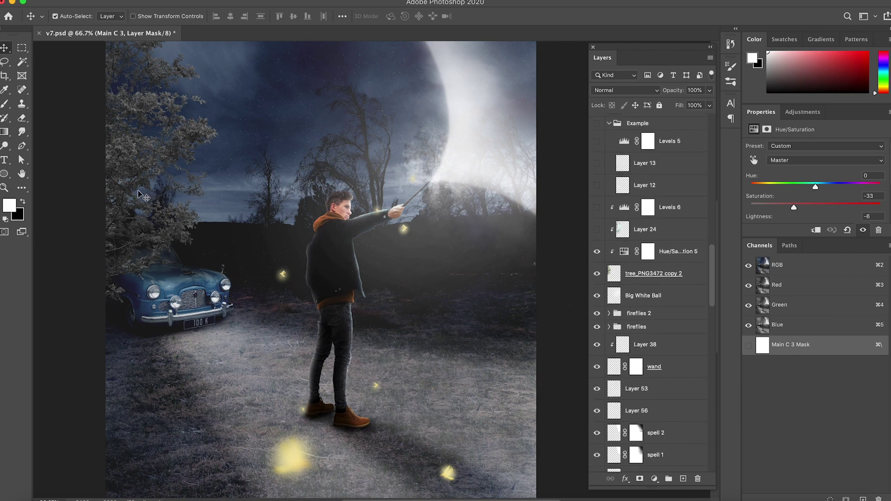
scroll(612, 271, "up", 2)
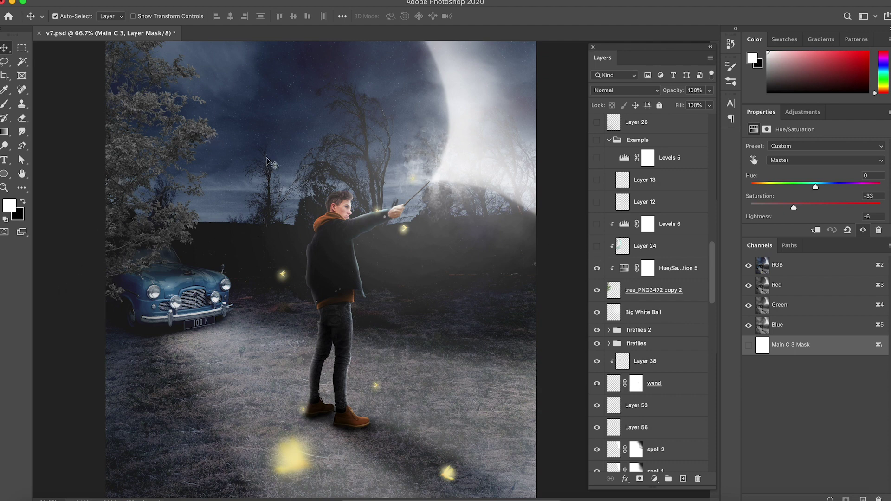
left_click(597, 246)
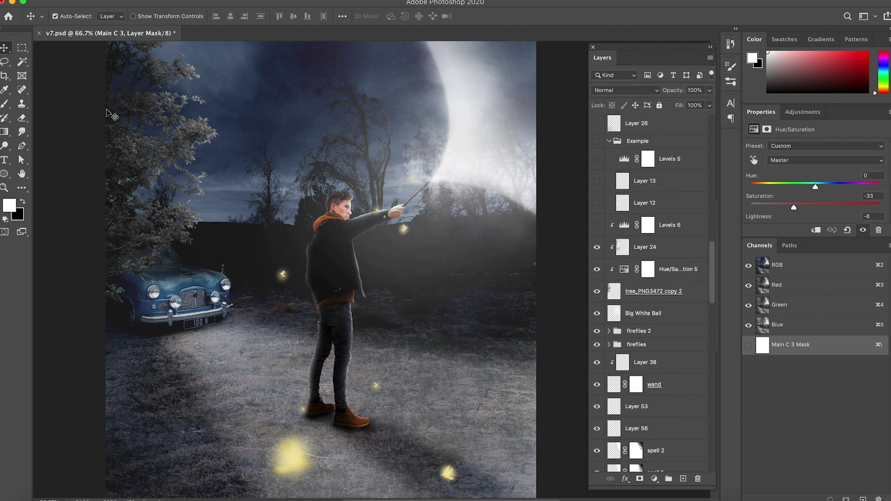
left_click(597, 225)
scroll(598, 242, "up", 2)
left_click(598, 257)
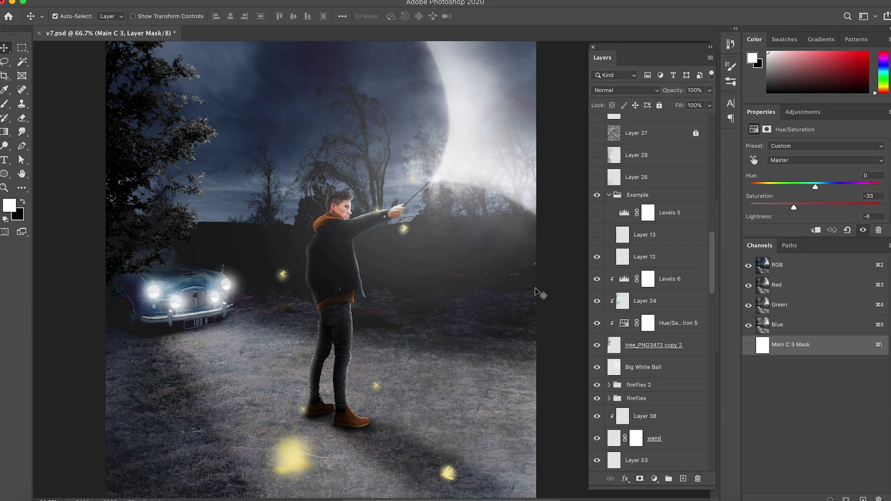
Step: Compare Layer 12's headlight glow on and off, then enable and select Levels 5
left_click(597, 258)
left_click(599, 257)
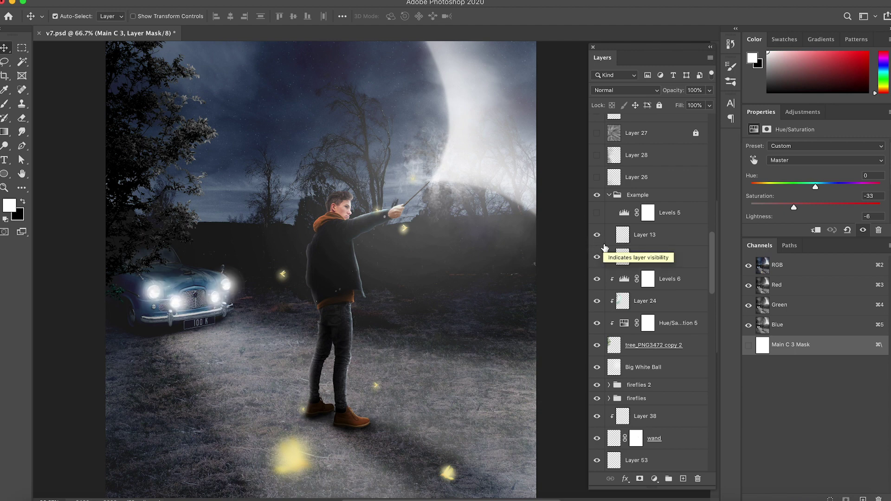
left_click(598, 213)
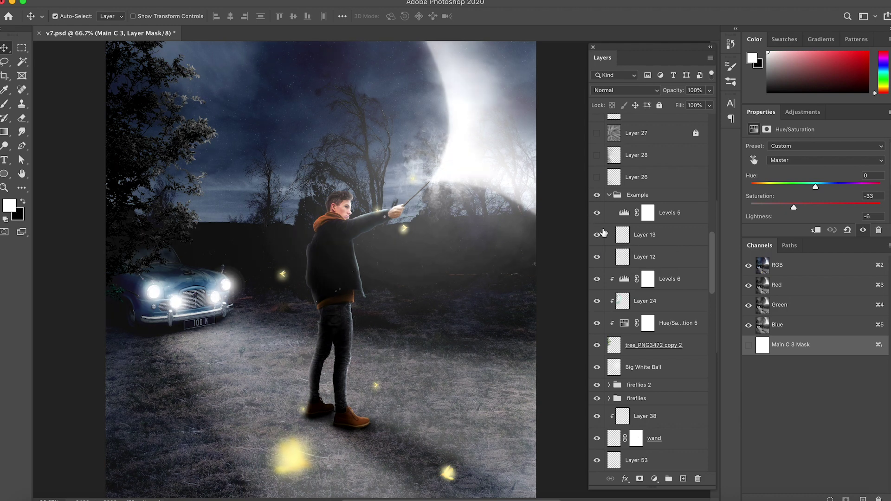
left_click(627, 215)
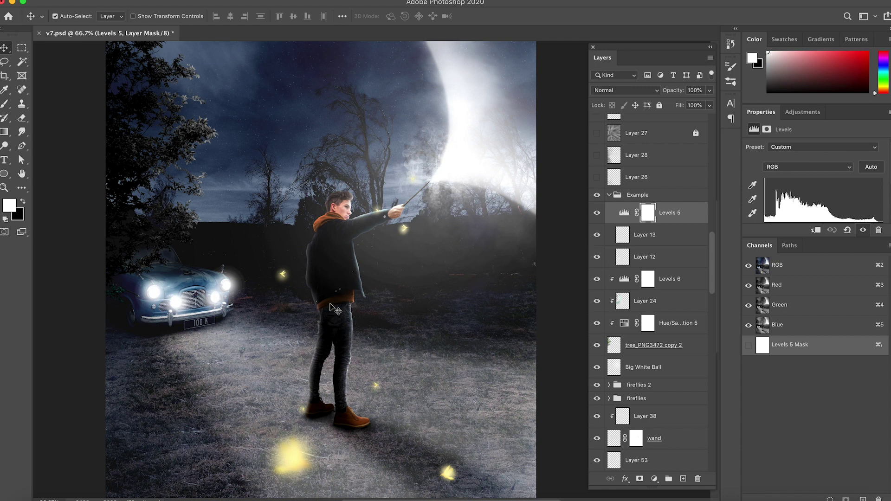
Step: Turn on Layers 26, 28, 27, 31, 43, 50 and 45 copy for fog and teal grading
scroll(599, 369, "up", 5)
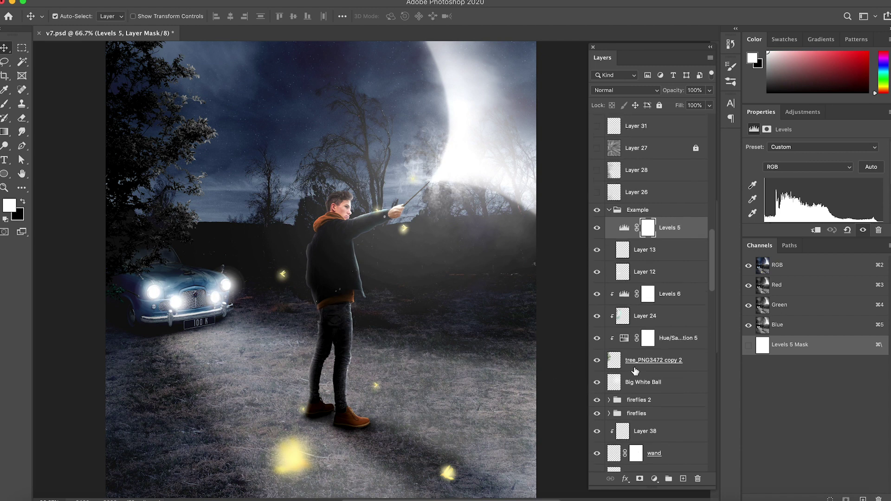
left_click(597, 248)
left_click(597, 227)
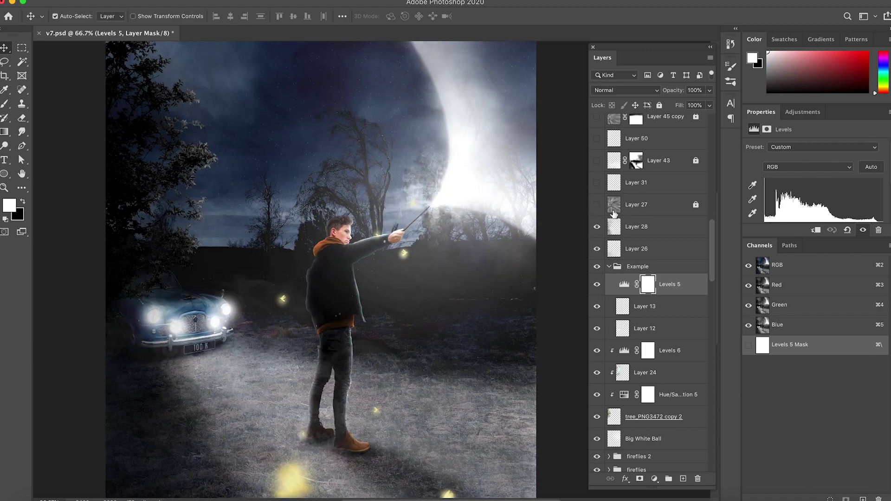
left_click(597, 204)
scroll(614, 213, "up", 10)
left_click(614, 370)
left_click_drag(596, 349, 597, 173)
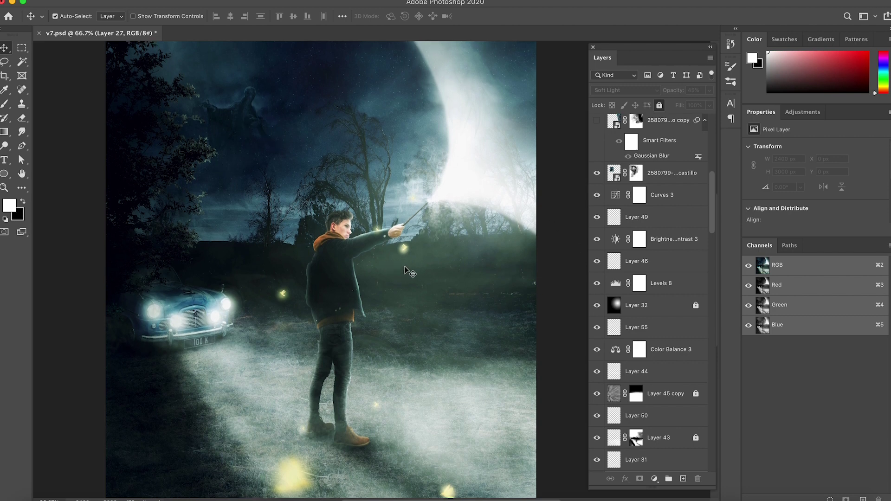
Step: Switch on both blurred 2580799 castillo smoke copies to add ghostly shapes in the upper-right sky
scroll(631, 254, "up", 1)
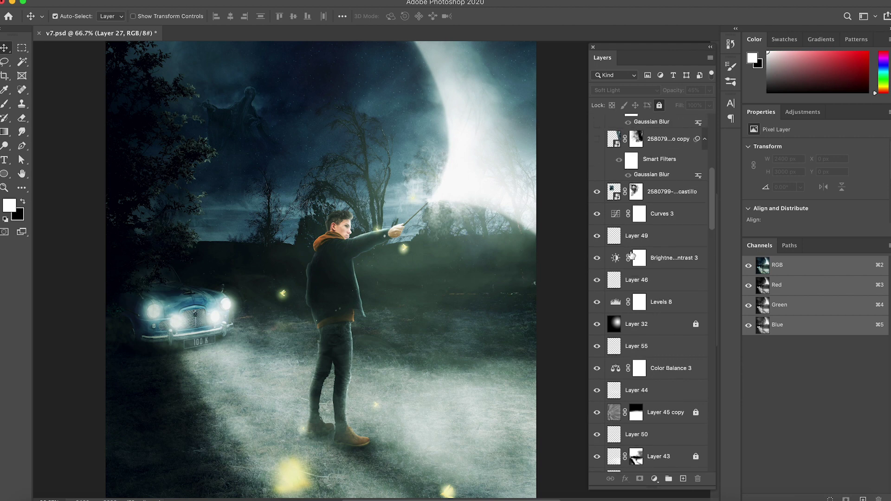
scroll(631, 255, "up", 1)
scroll(633, 295, "up", 1)
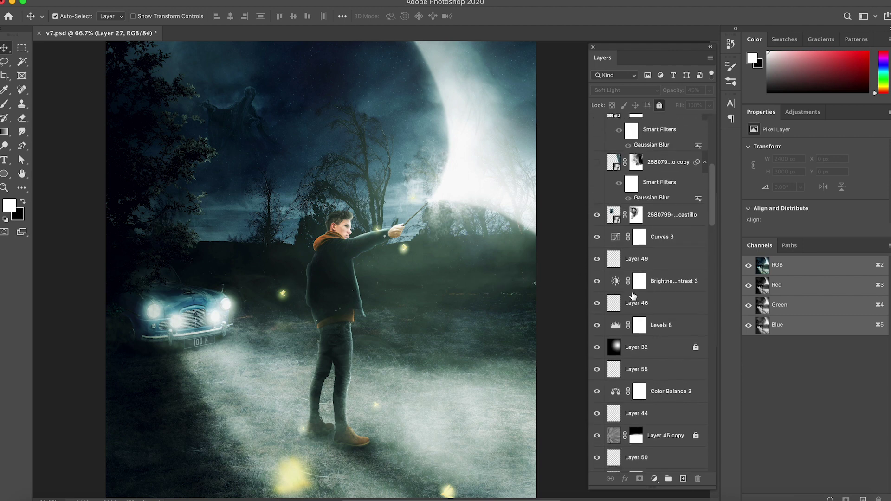
scroll(500, 214, "up", 3)
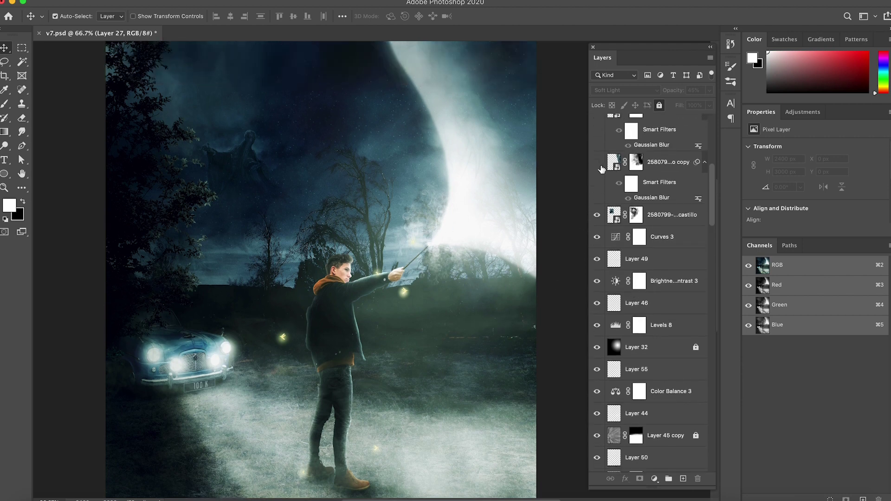
left_click(599, 164)
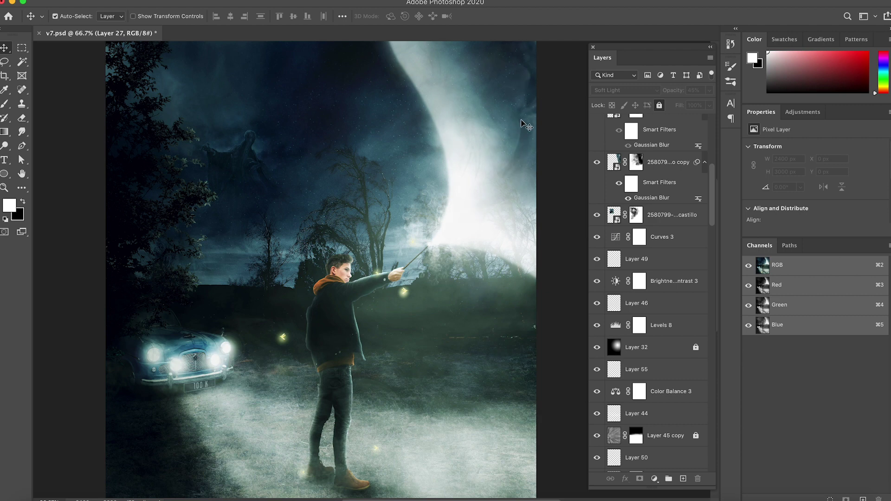
scroll(522, 123, "up", 1)
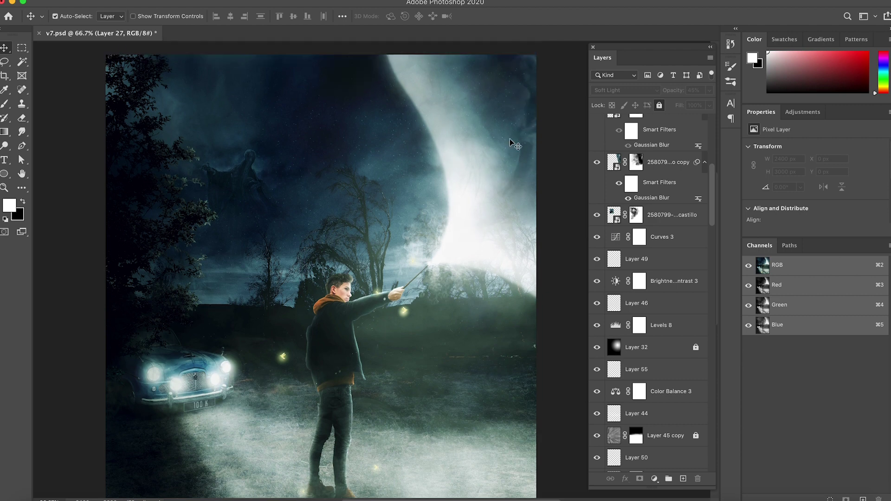
scroll(603, 209, "up", 2)
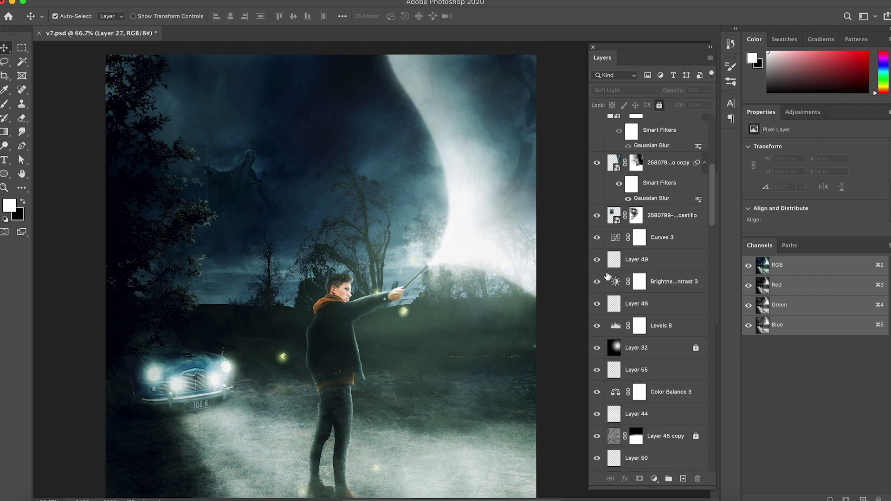
left_click(597, 139)
scroll(609, 146, "up", 5)
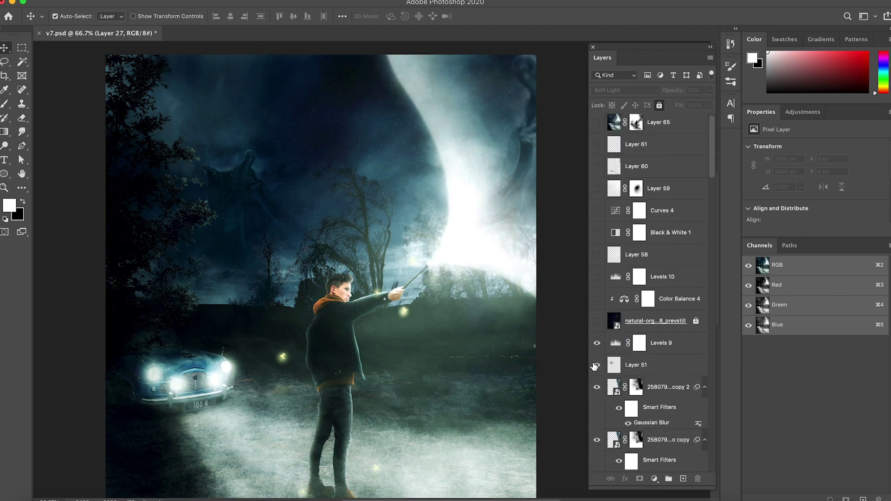
Step: Turn on the snowy natural-org layer, Color Balance 4 through Layer 61, and Layer 65
left_click(597, 321)
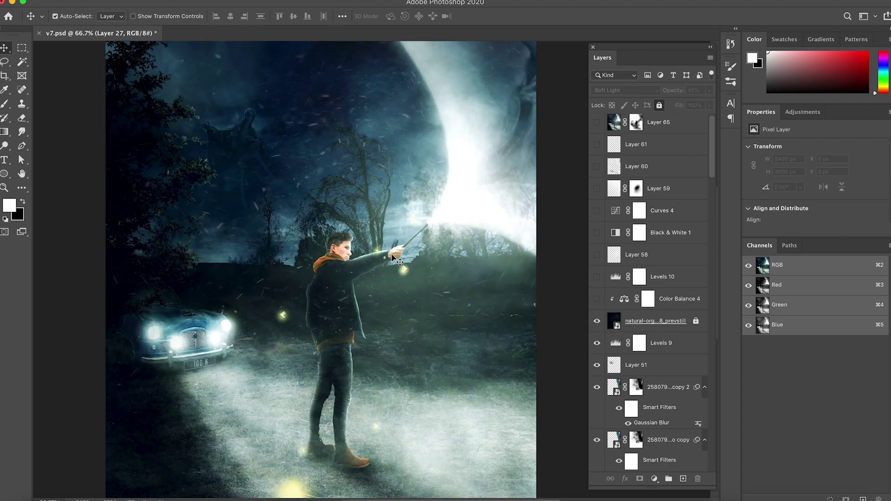
left_click_drag(598, 299, 597, 144)
left_click(658, 125)
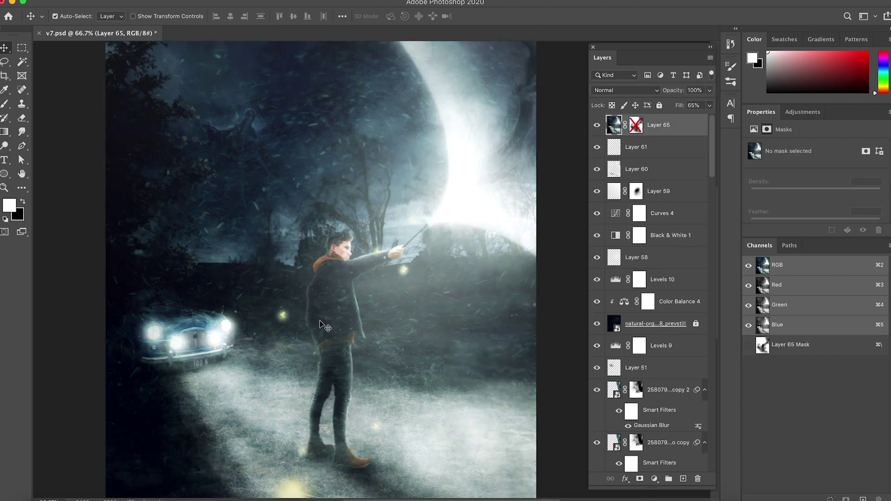
left_click(597, 125)
scroll(419, 275, "left", 2)
scroll(359, 99, "up", 1)
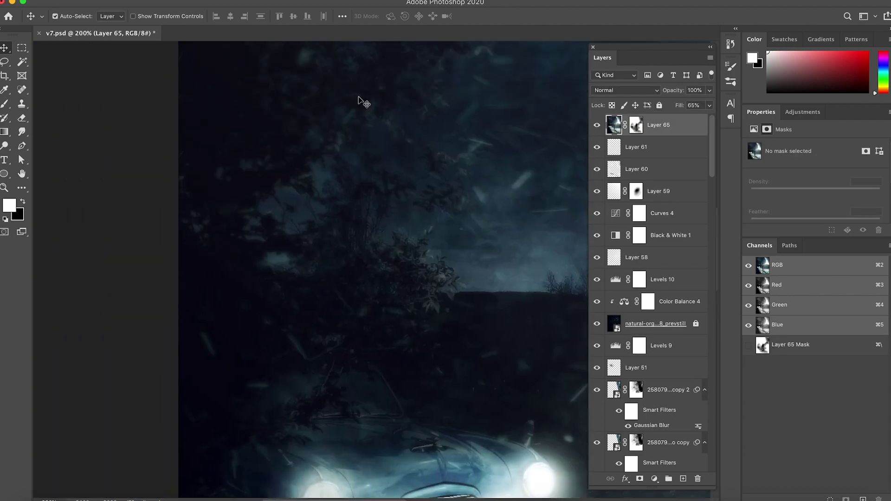
scroll(337, 254, "down", 2)
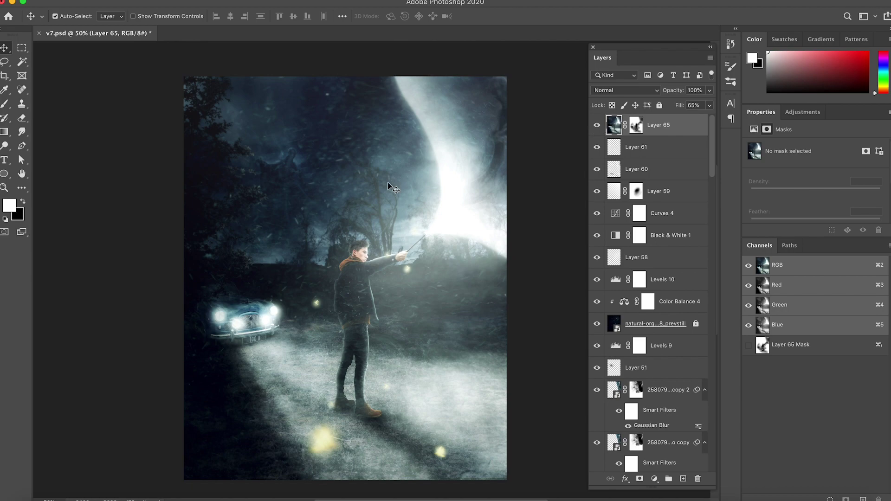
key("super+equal")
key("super+equal")
key("super+equal")
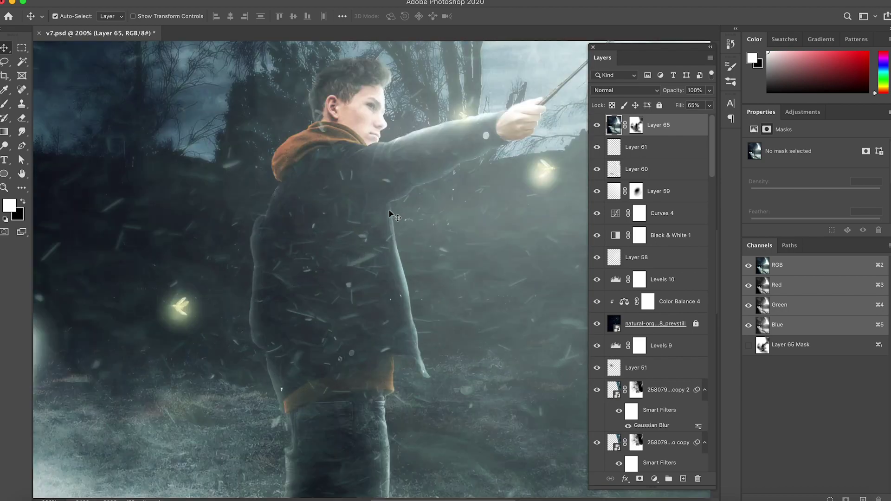
key("super")
key("super+minus")
key("super+minus")
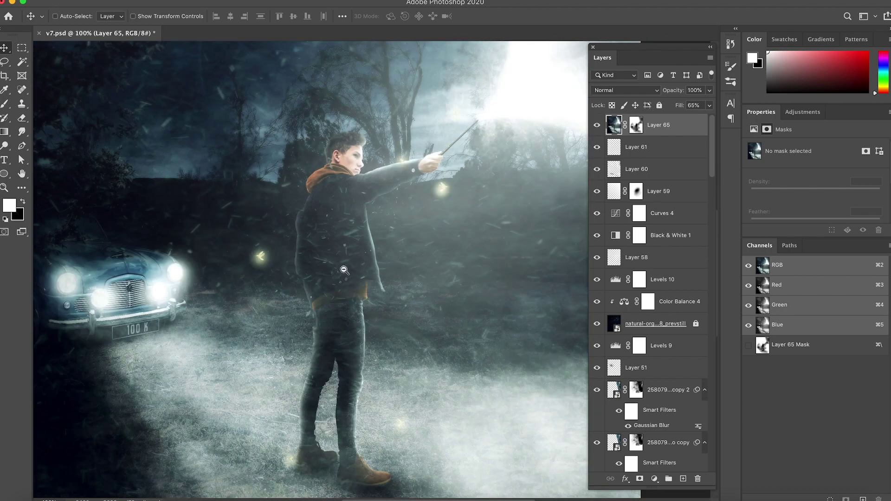
key("super+equal")
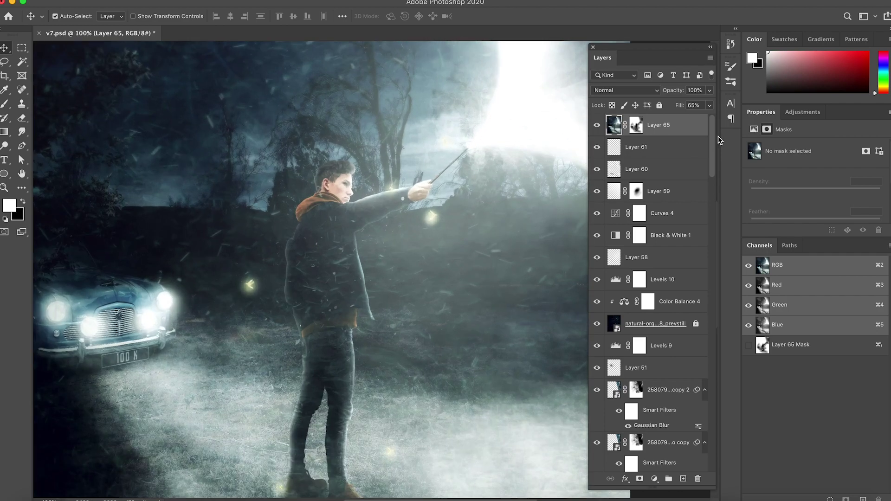
left_click(637, 130, "shift")
key("super+minus")
key("super+minus")
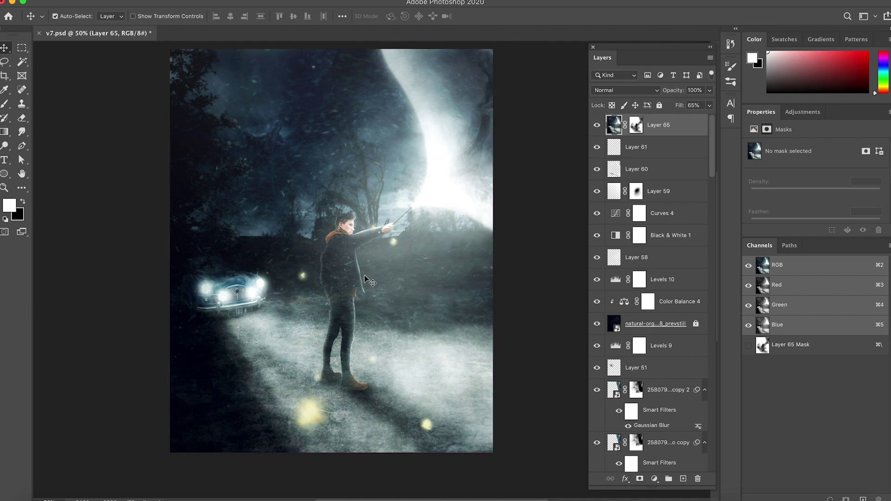